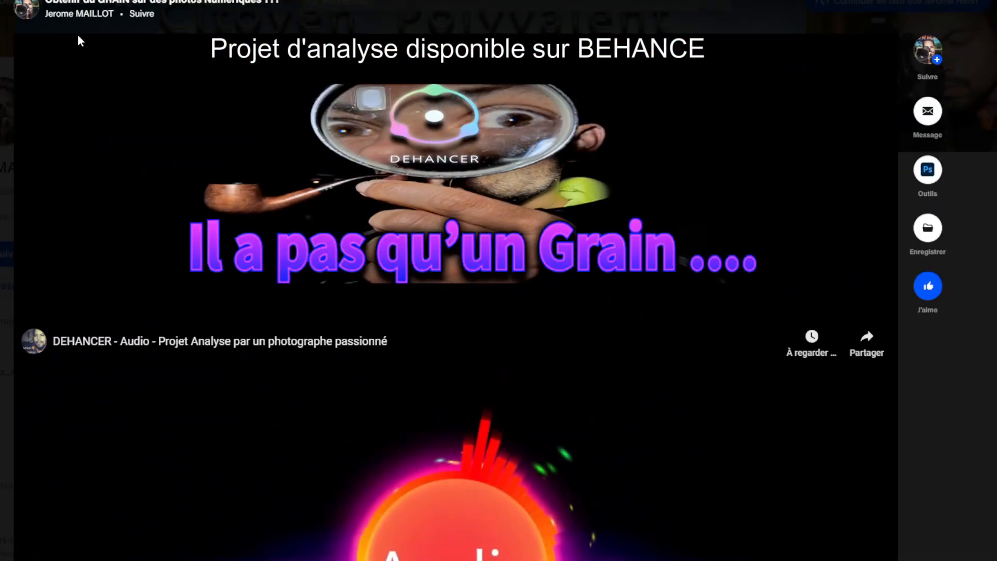
# Read through the Behance project page as far as the list of topics and the official DEHANCER and Lightroom links
pyautogui.scroll(-1, 223, 219)
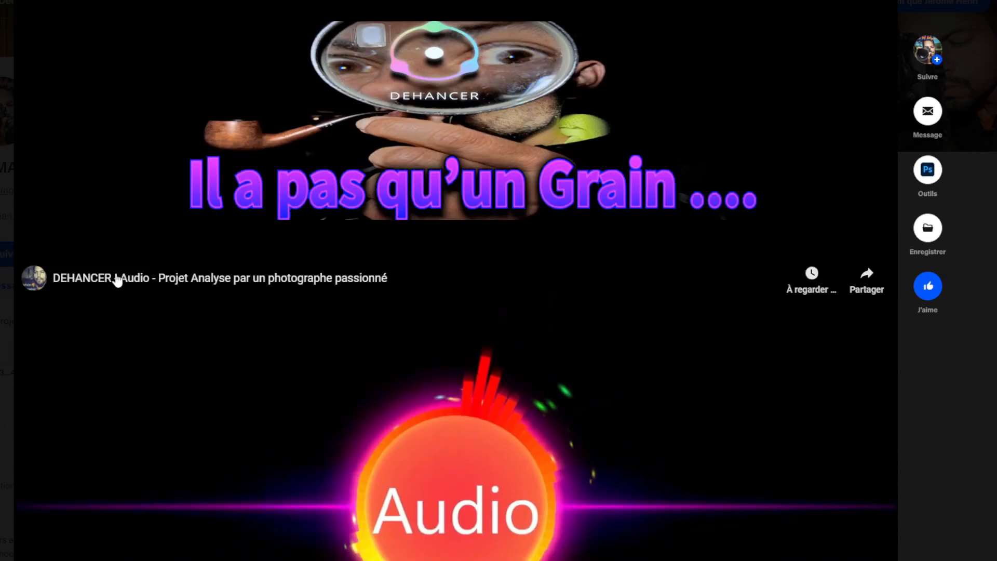
pyautogui.scroll(-6, 519, 302)
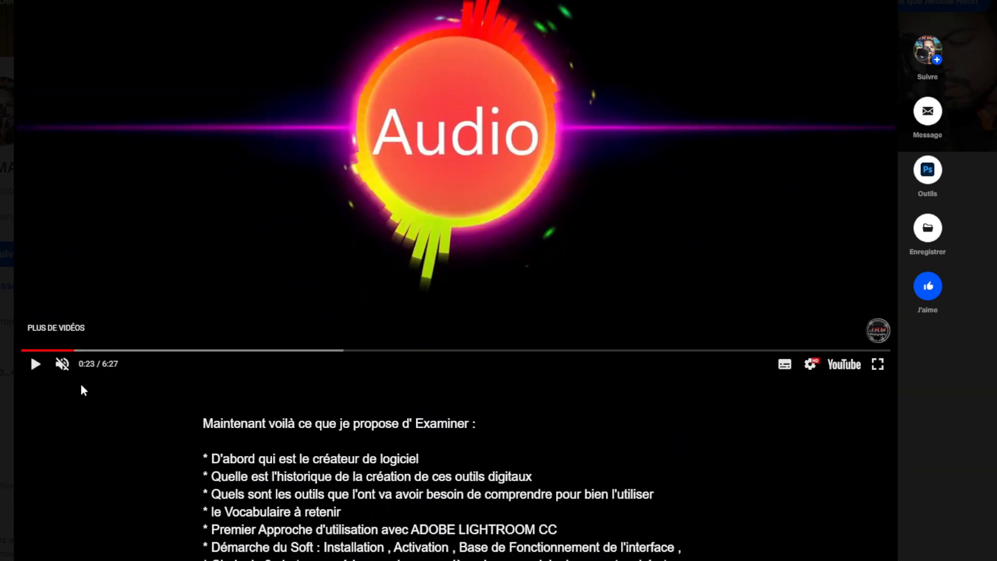
pyautogui.scroll(-1, 168, 384)
pyautogui.scroll(-2, 167, 380)
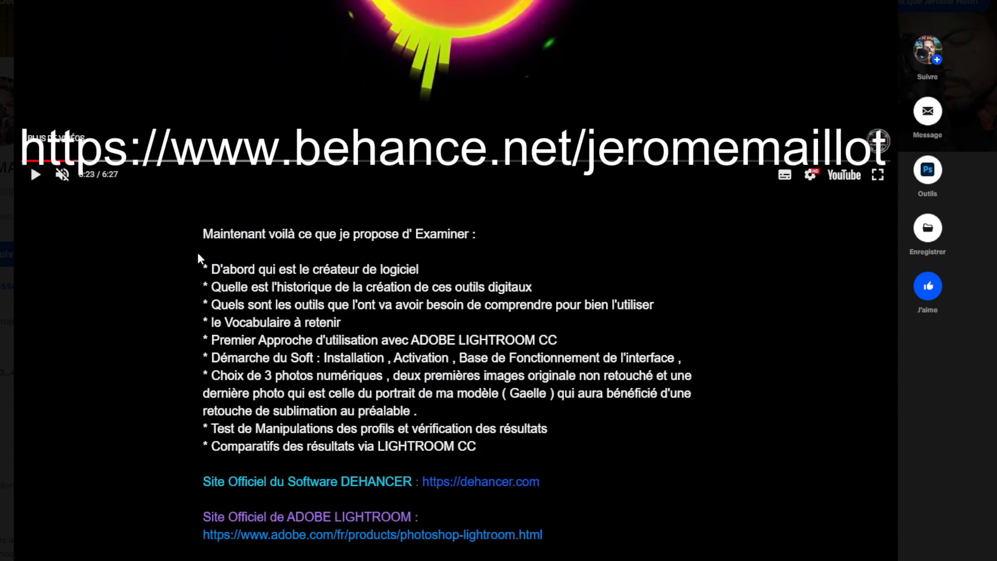
pyautogui.scroll(-1, 212, 312)
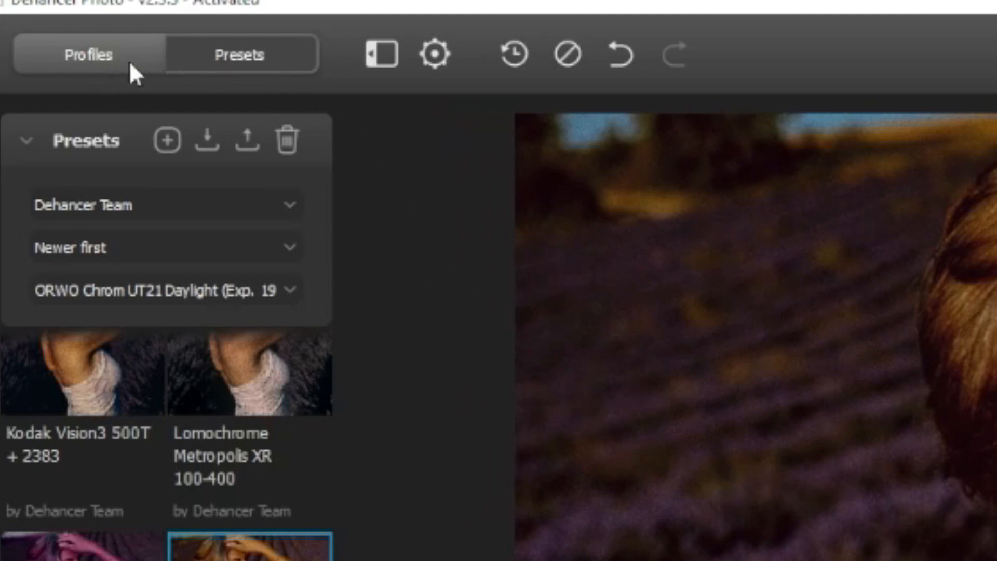
pyautogui.click(376, 54)
pyautogui.click(376, 55)
pyautogui.click(376, 55)
pyautogui.click(377, 55)
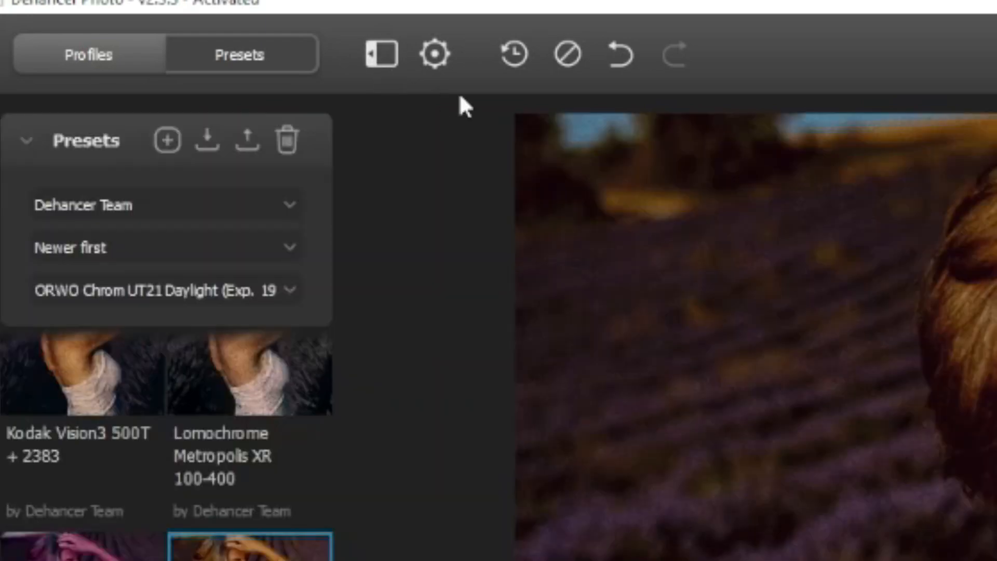
pyautogui.click(450, 54)
pyautogui.click(450, 54)
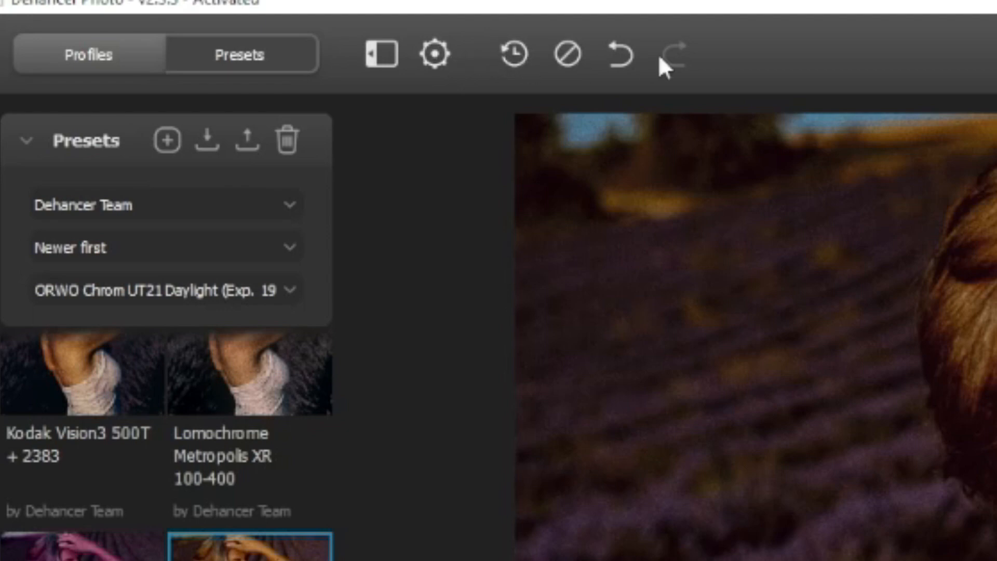
# Undo the applied ORWO Chrom UT21 Daylight preset, redo it, and undo it again
pyautogui.click(617, 63)
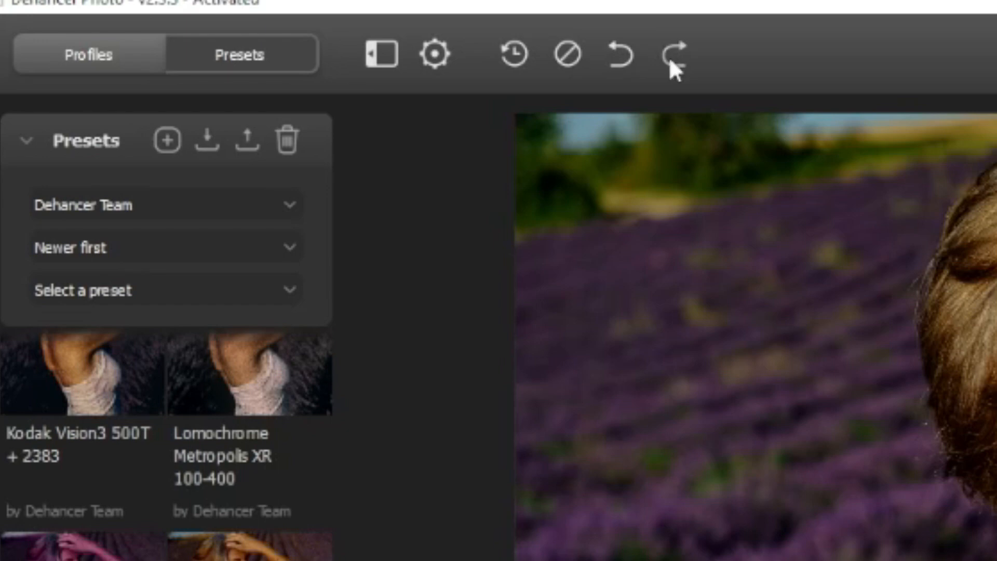
pyautogui.click(670, 58)
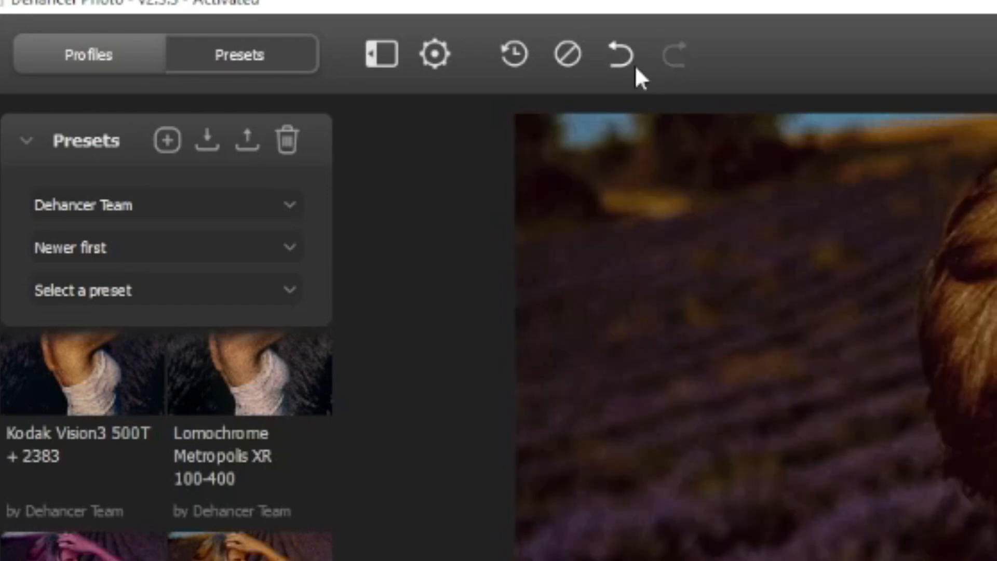
pyautogui.click(634, 63)
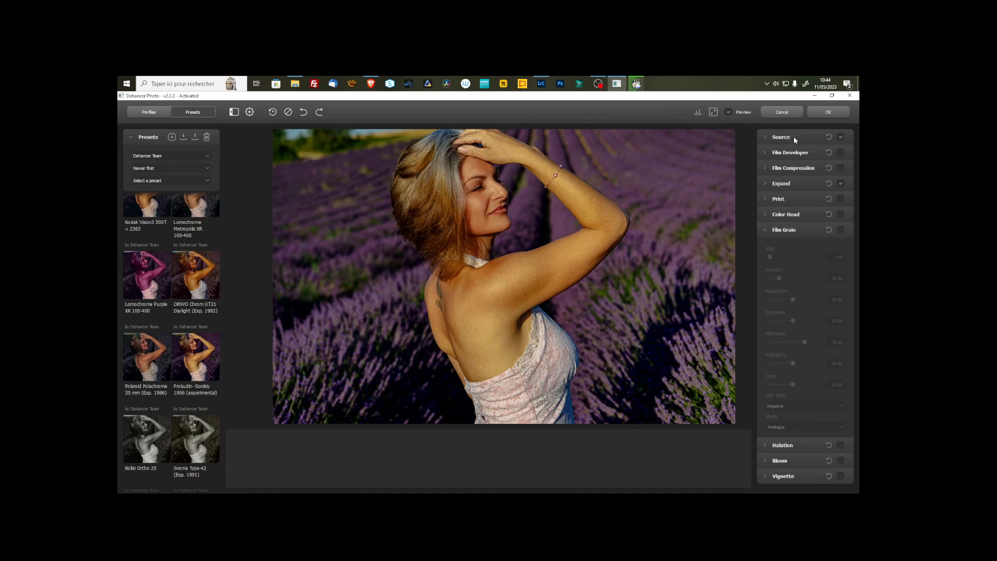
# Expand and collapse the Source, Film Developer and Film Compression sections one by one to view their settings
pyautogui.click(769, 136)
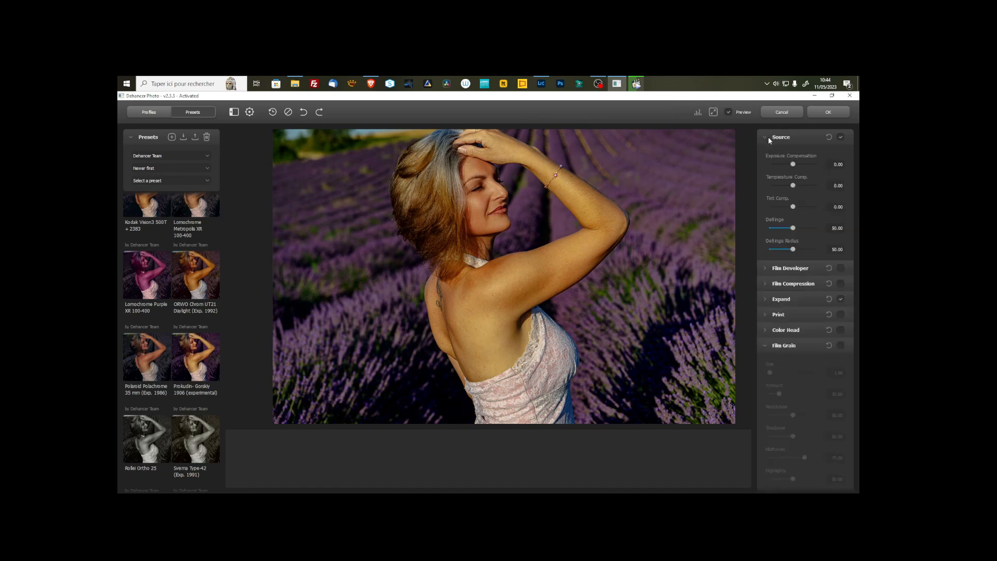
pyautogui.click(769, 136)
pyautogui.click(767, 153)
pyautogui.click(767, 153)
pyautogui.click(766, 168)
pyautogui.click(766, 168)
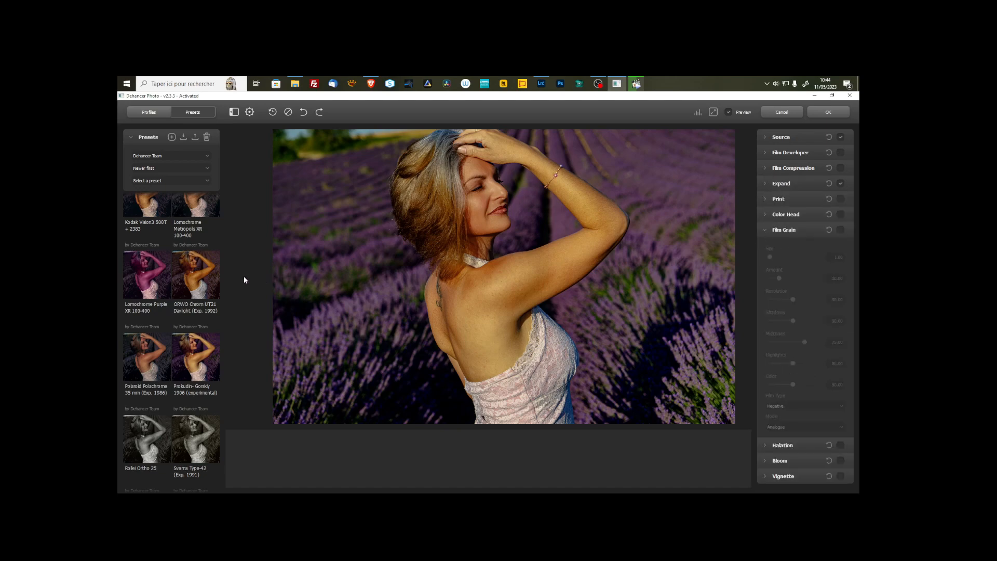
# Apply the Lomochrome Metropolis XR 100-400 preset and raise its film grain amount to 90
pyautogui.click(195, 213)
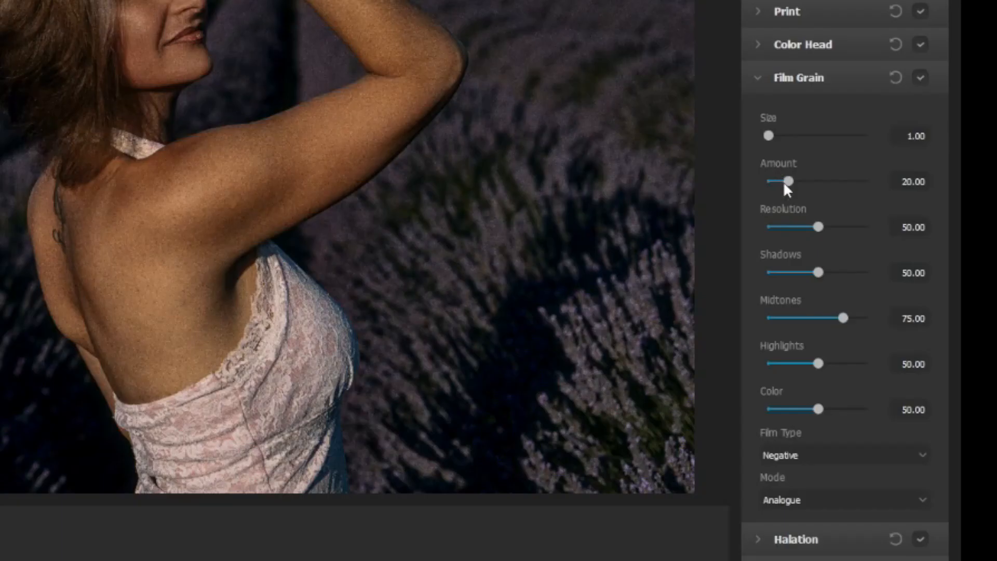
pyautogui.moveTo(785, 182); pyautogui.dragTo(858, 186)
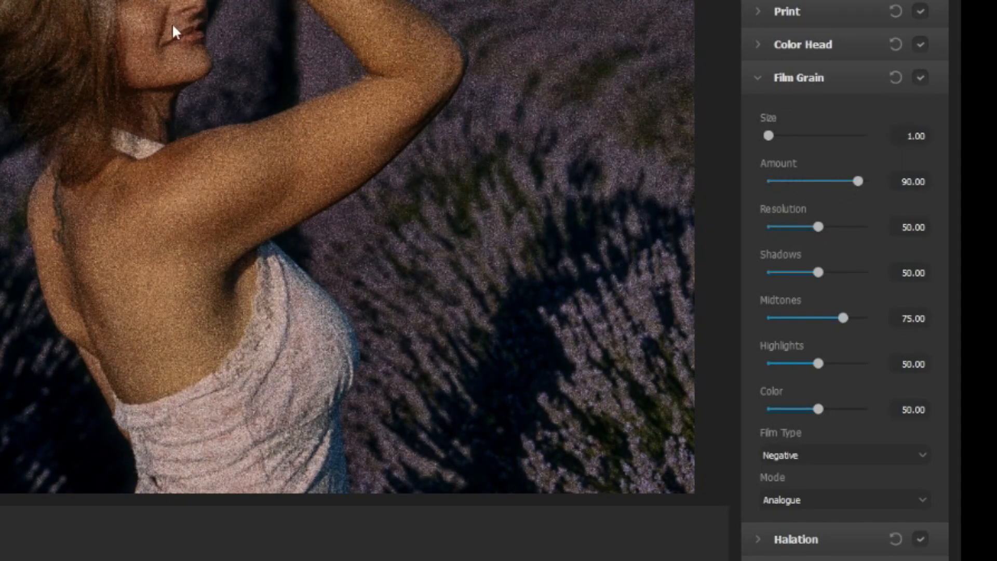
pyautogui.scroll(4, 174, 27)
pyautogui.scroll(3, 174, 41)
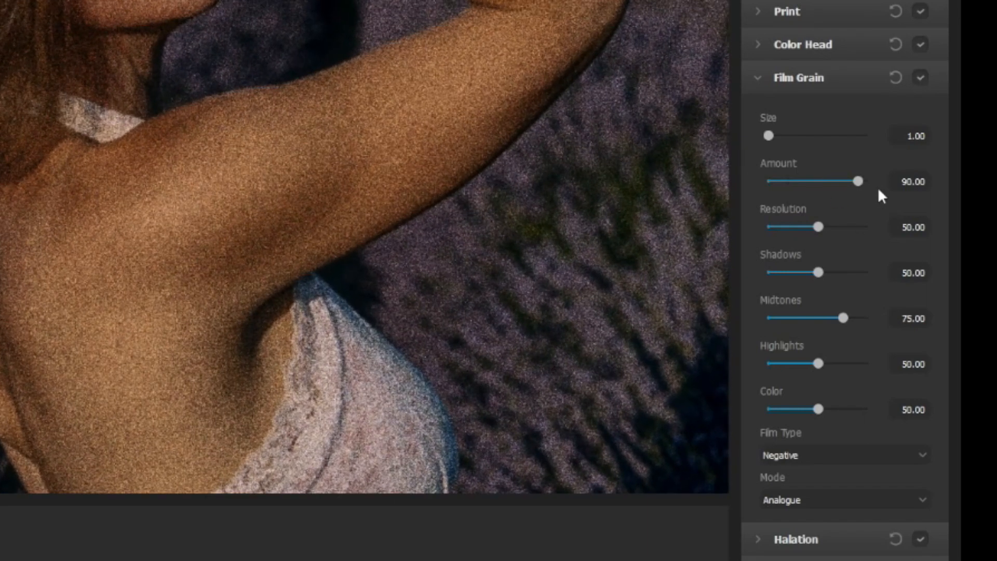
# Set the film grain amount to 67.50 and the grain shadows to 29.17
pyautogui.moveTo(863, 183); pyautogui.dragTo(837, 189)
pyautogui.moveTo(821, 281); pyautogui.dragTo(798, 272)
pyautogui.scroll(-5, 125, 101)
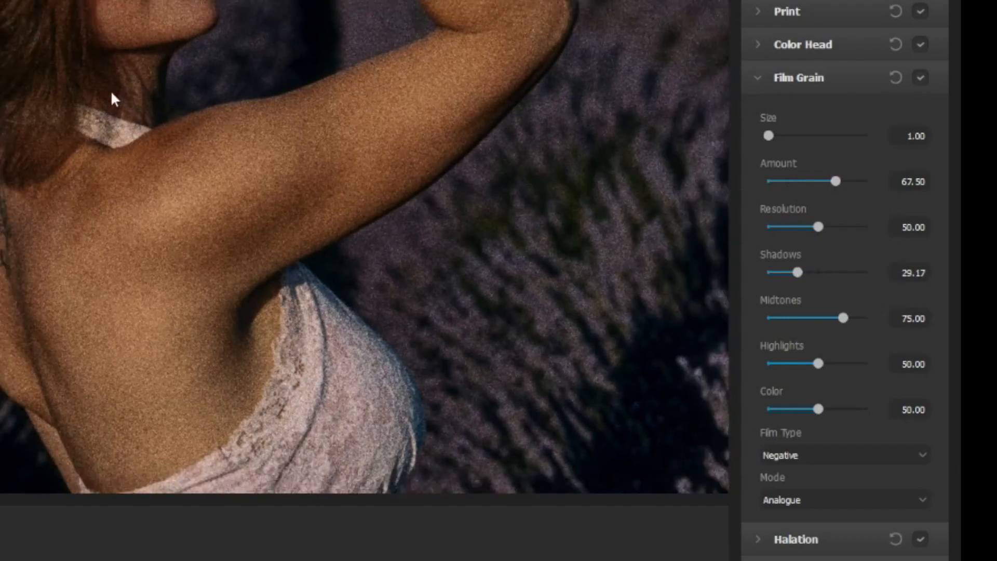
pyautogui.scroll(-3, 107, 104)
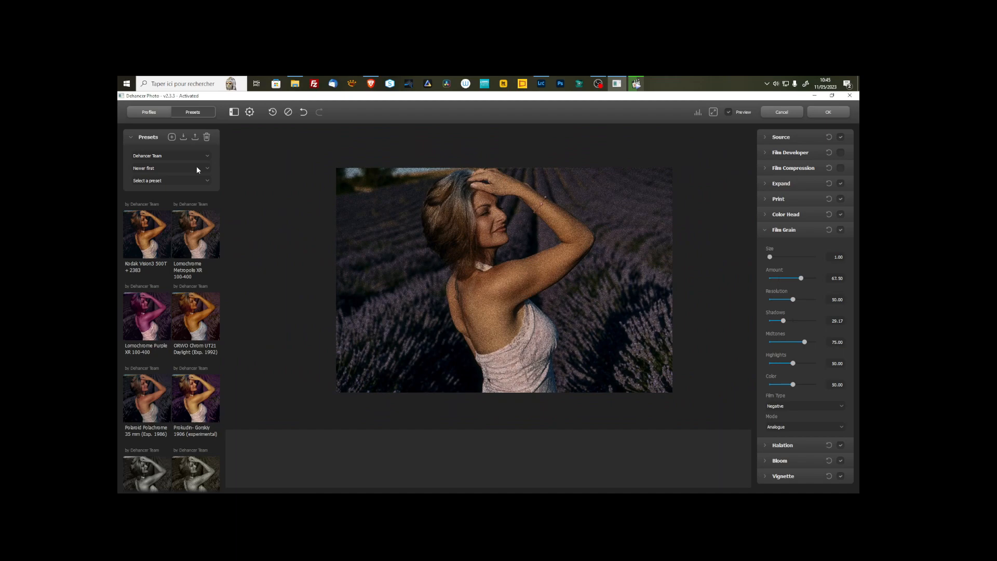
# Try the Kodak Vision3 500T + 2383 preset and the Fujichrome Velvia 100 preset on the photo
pyautogui.click(150, 243)
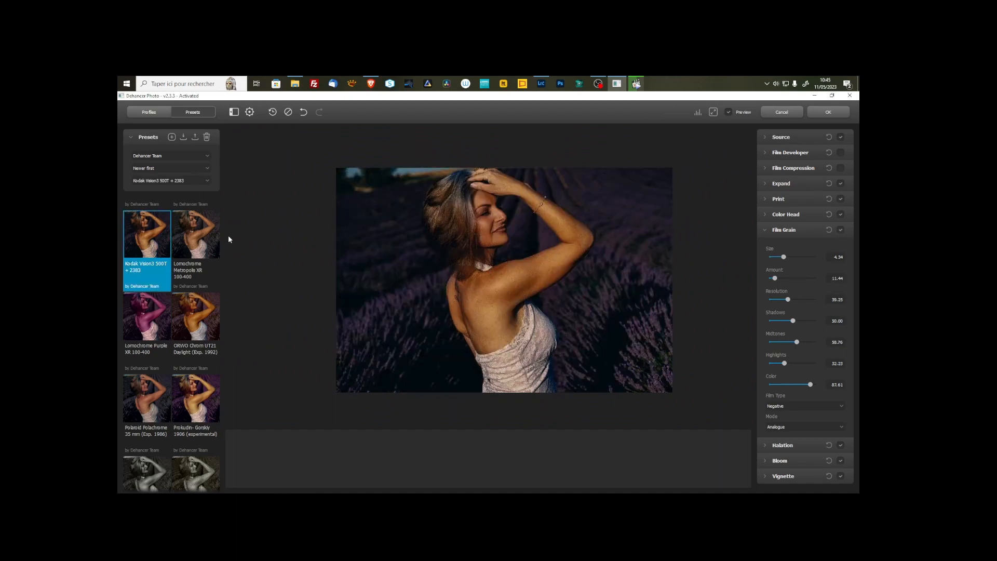
pyautogui.scroll(5, 201, 267)
pyautogui.scroll(5, 201, 270)
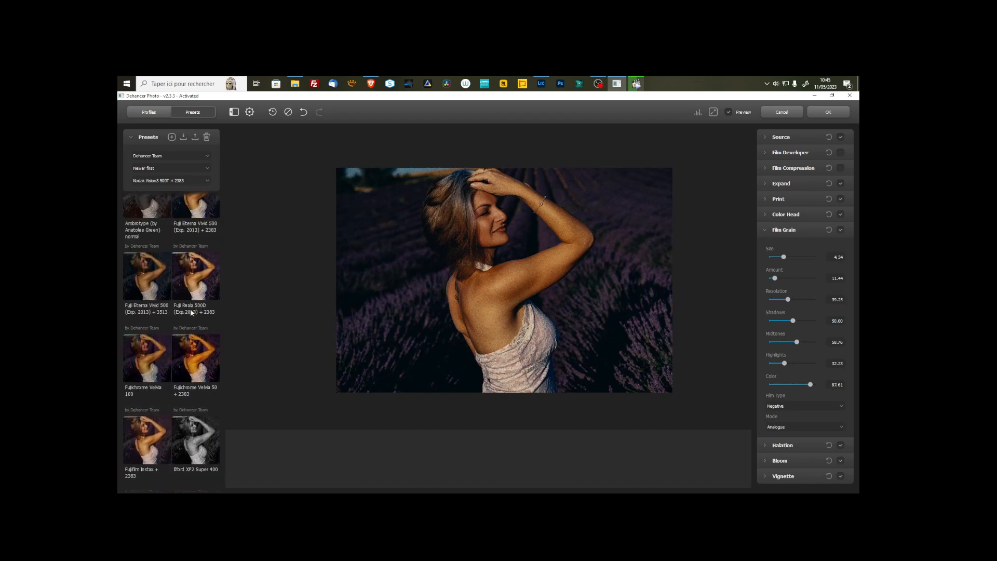
pyautogui.click(161, 364)
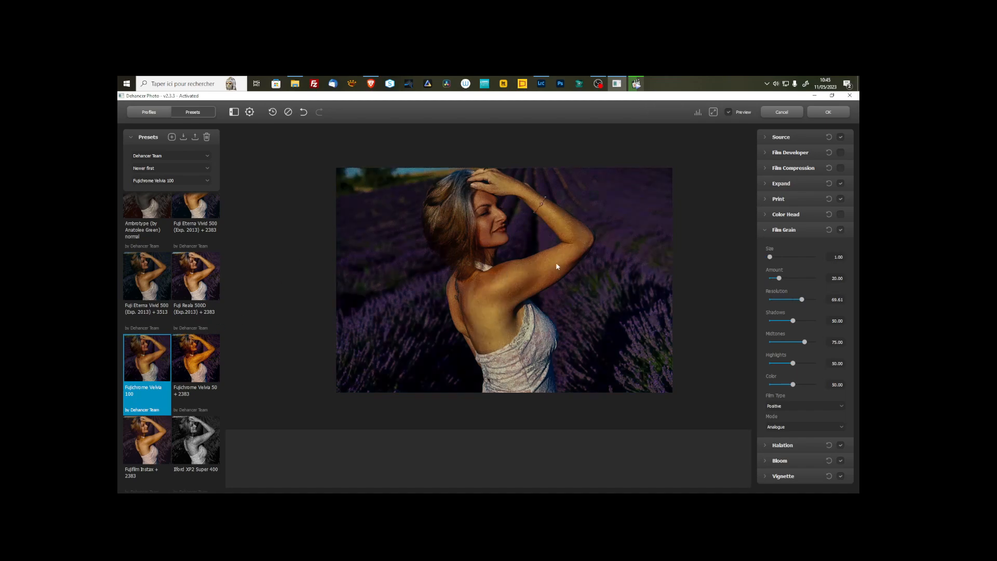
pyautogui.scroll(5, 557, 267)
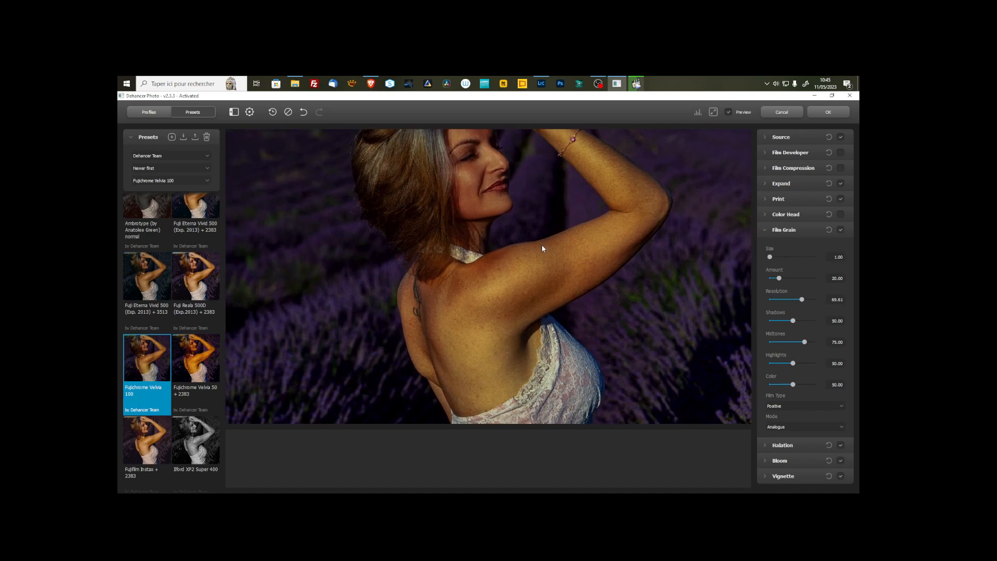
pyautogui.scroll(1, 541, 245)
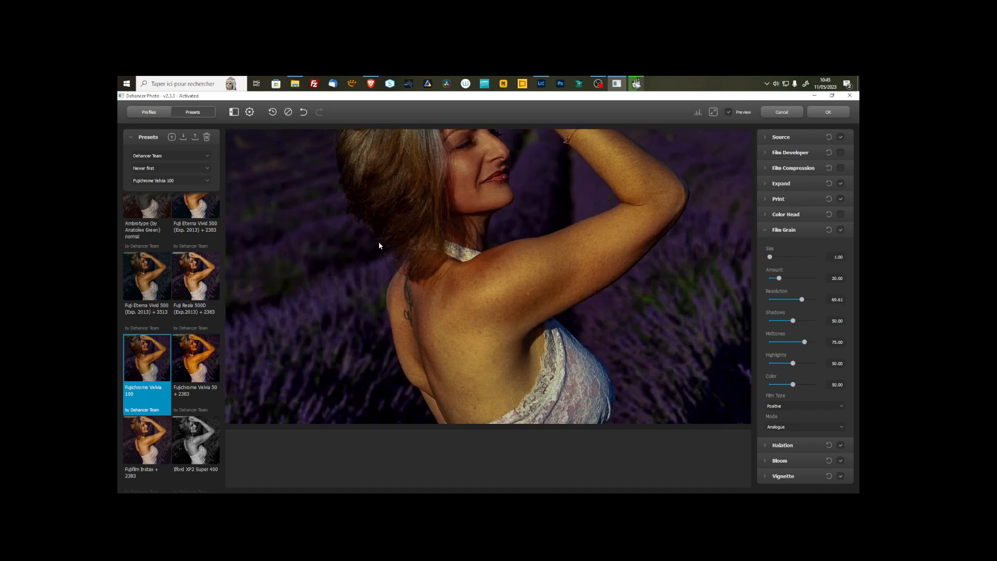
pyautogui.scroll(-6, 379, 245)
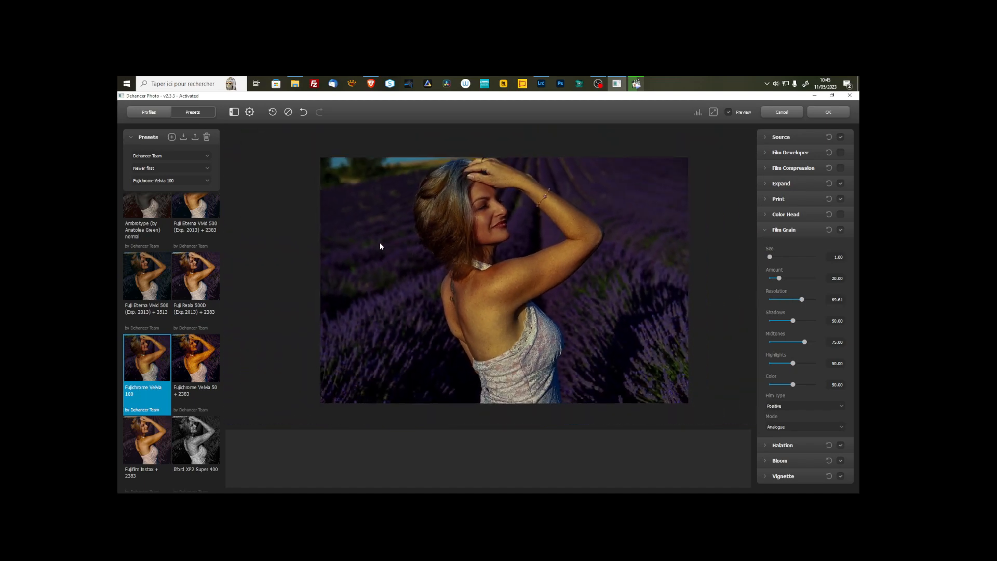
# Apply the Fuji Reala 500D (Exp.2013) + 2383 preset to the photo
pyautogui.moveTo(515, 263)
pyautogui.mouseDown()
pyautogui.moveTo(497, 278)
pyautogui.moveTo(537, 278)
pyautogui.moveTo(514, 279)
pyautogui.mouseUp()
pyautogui.click(203, 275)
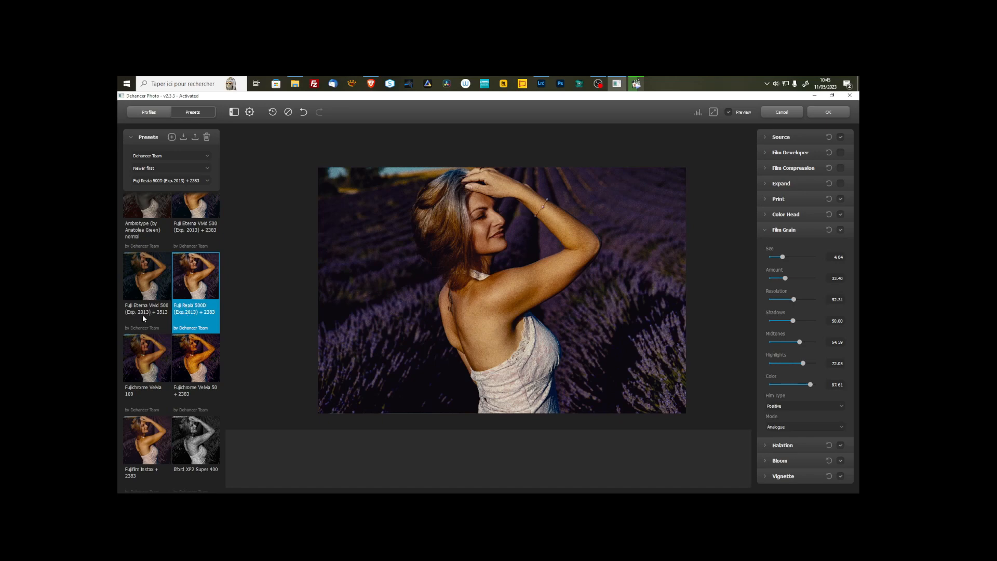
pyautogui.scroll(3, 149, 283)
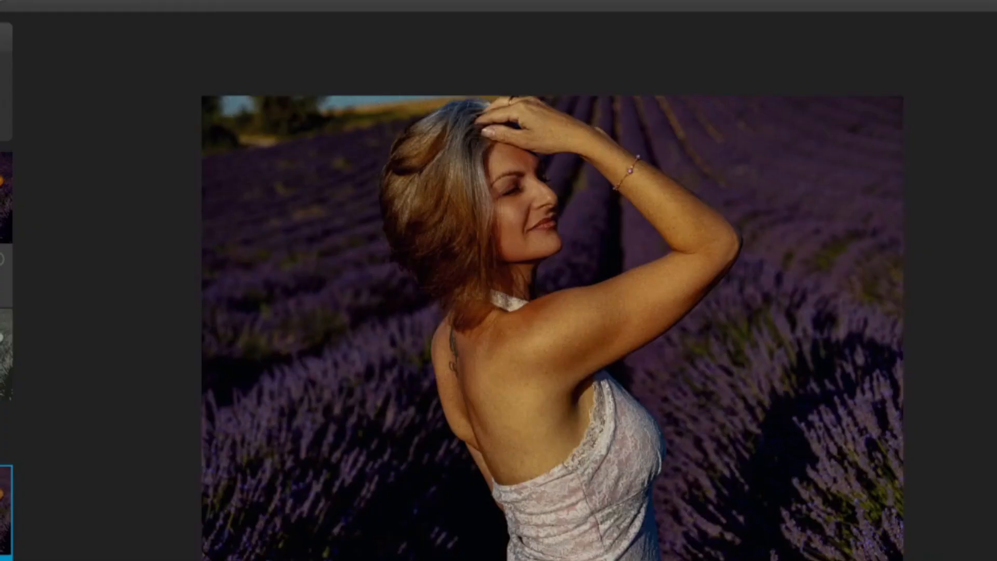
# Save the current look as a new preset named "test 8"
pyautogui.click(172, 137)
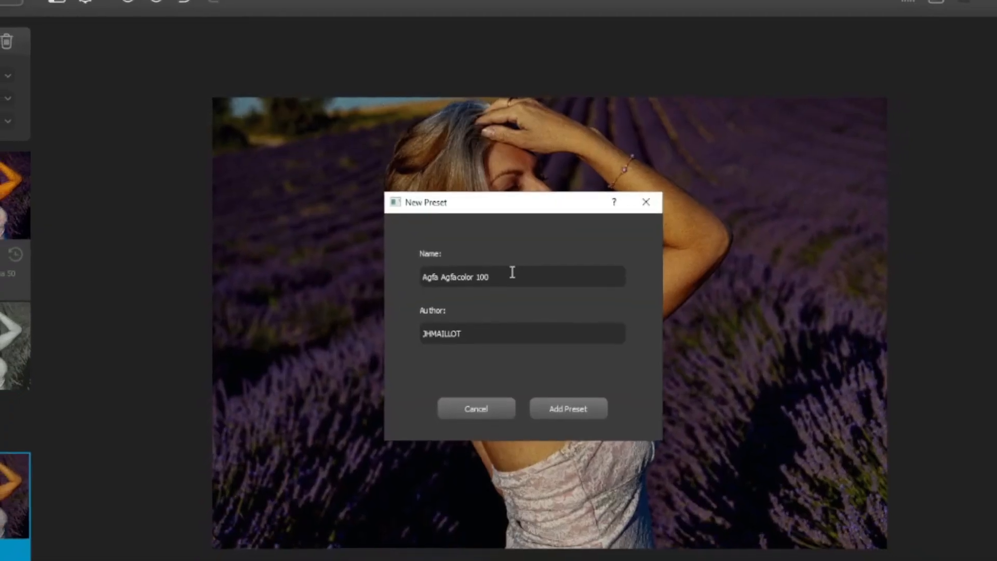
pyautogui.moveTo(498, 275); pyautogui.dragTo(374, 268)
pyautogui.write('test')
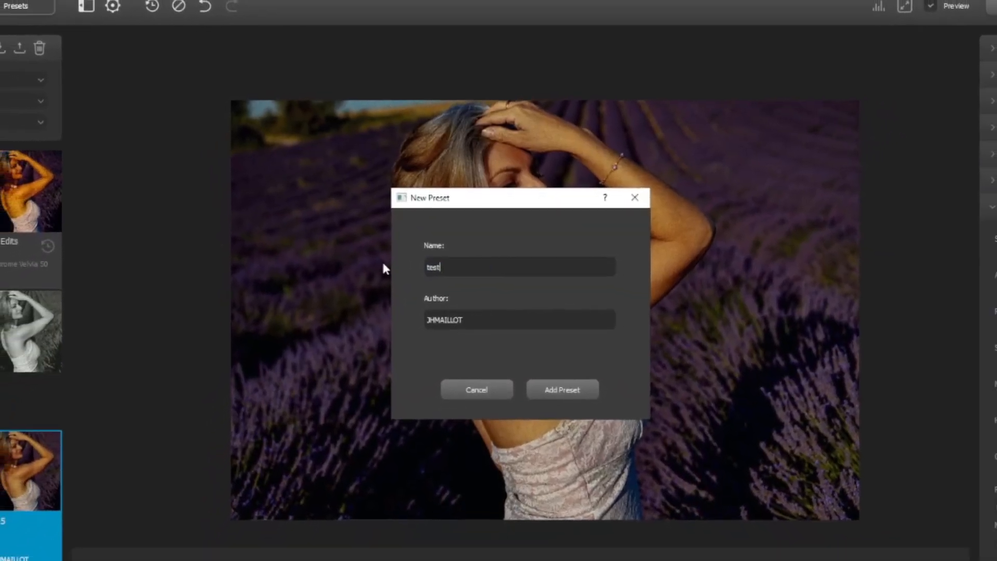
pyautogui.write(' 8')
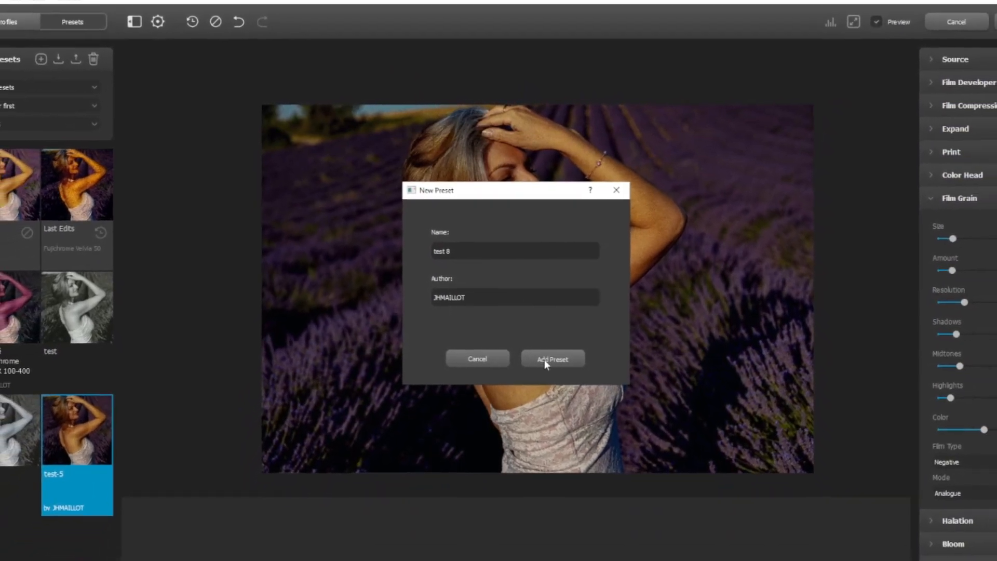
pyautogui.click(544, 359)
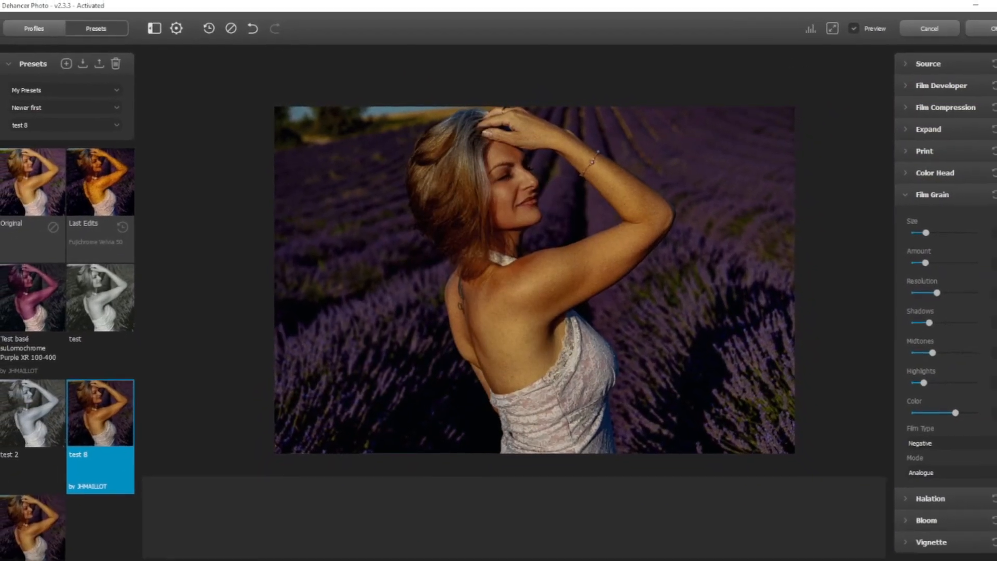
# Compare the photo under the Original, Last Edits and test presets, ending with test 2 applied
pyautogui.click(39, 200)
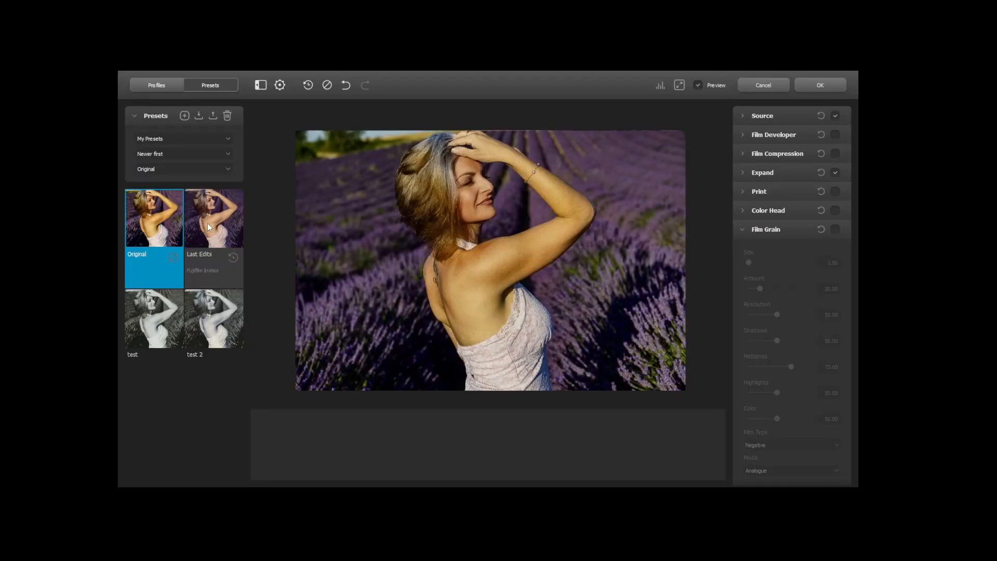
pyautogui.click(207, 223)
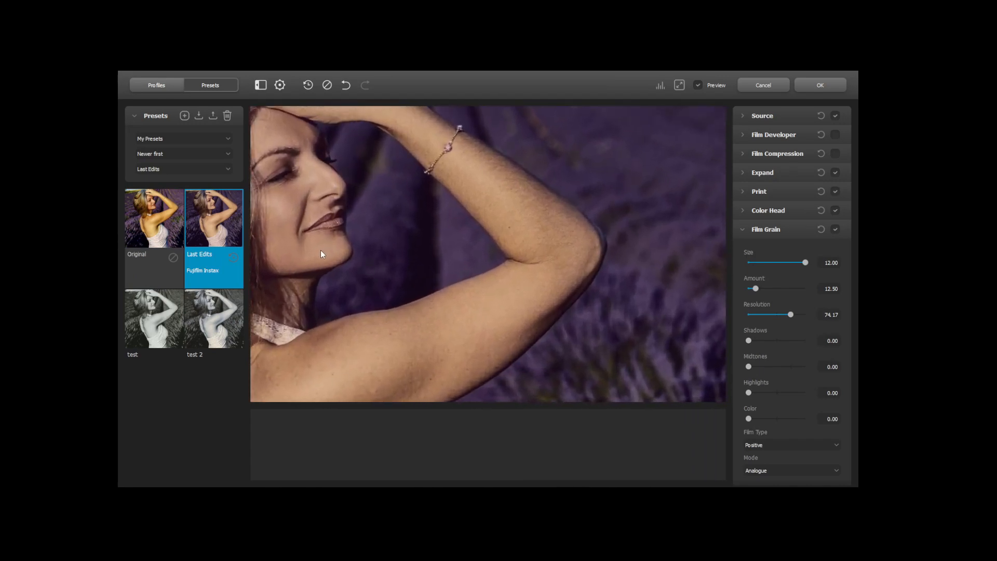
pyautogui.click(145, 307)
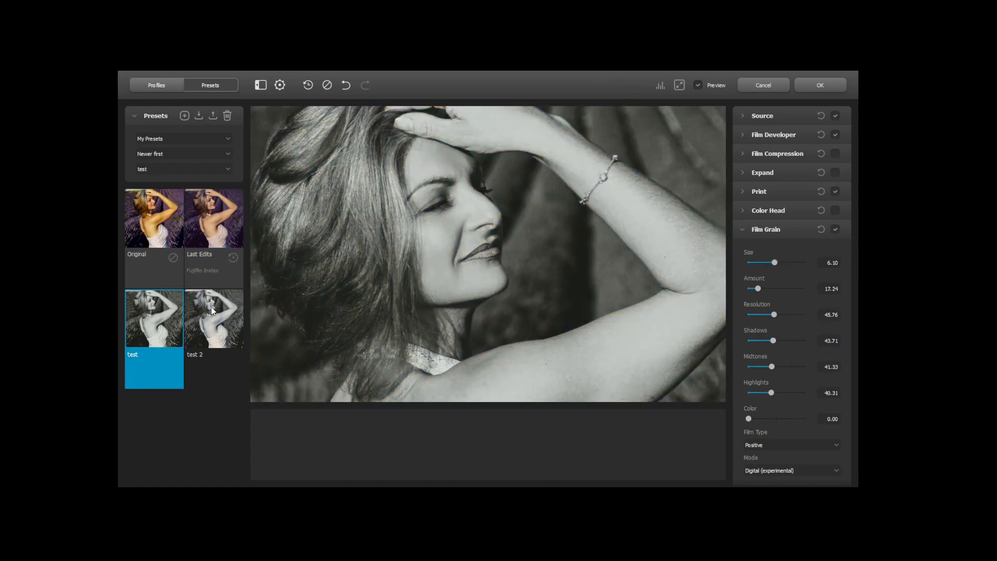
pyautogui.click(229, 323)
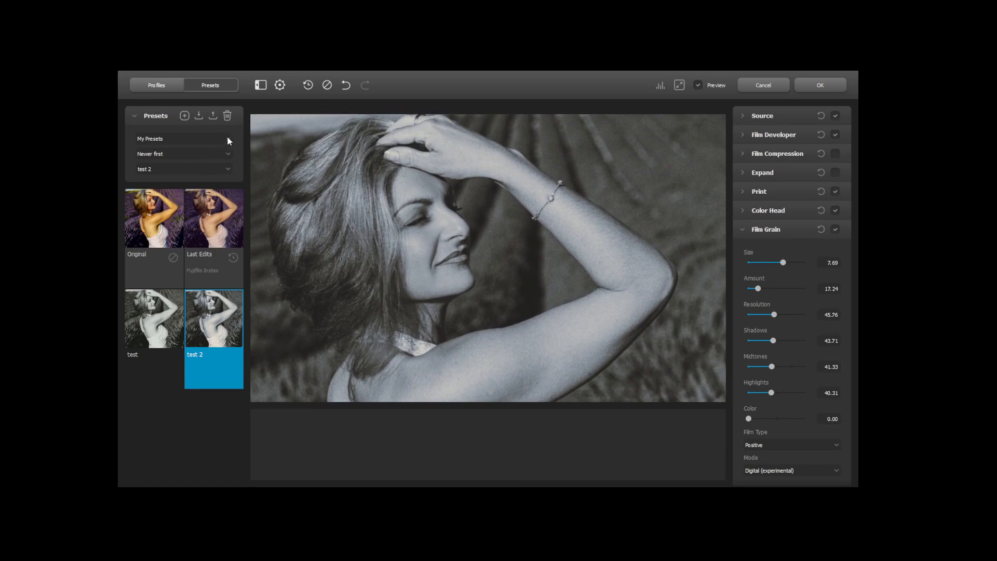
# Switch the preset filter to All Presets and browse the list as far as the Fujifilm Instax presets
pyautogui.click(205, 151)
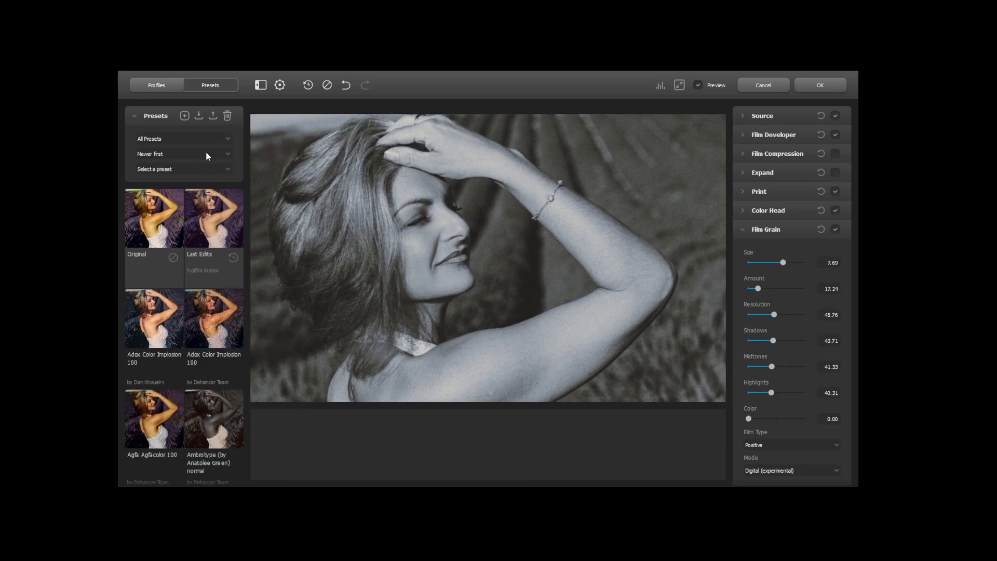
pyautogui.scroll(-5, 216, 258)
pyautogui.scroll(-10, 216, 294)
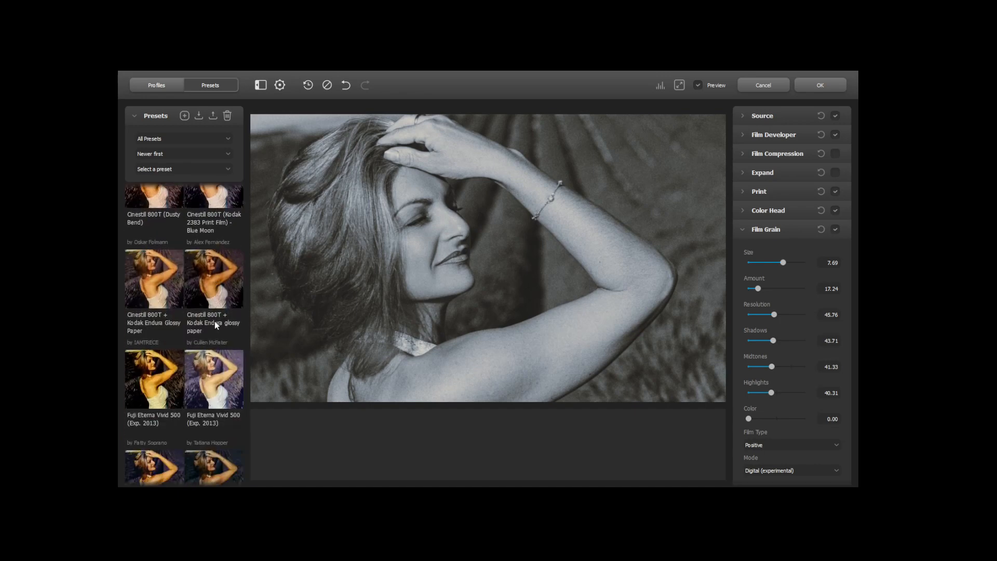
pyautogui.scroll(-10, 216, 369)
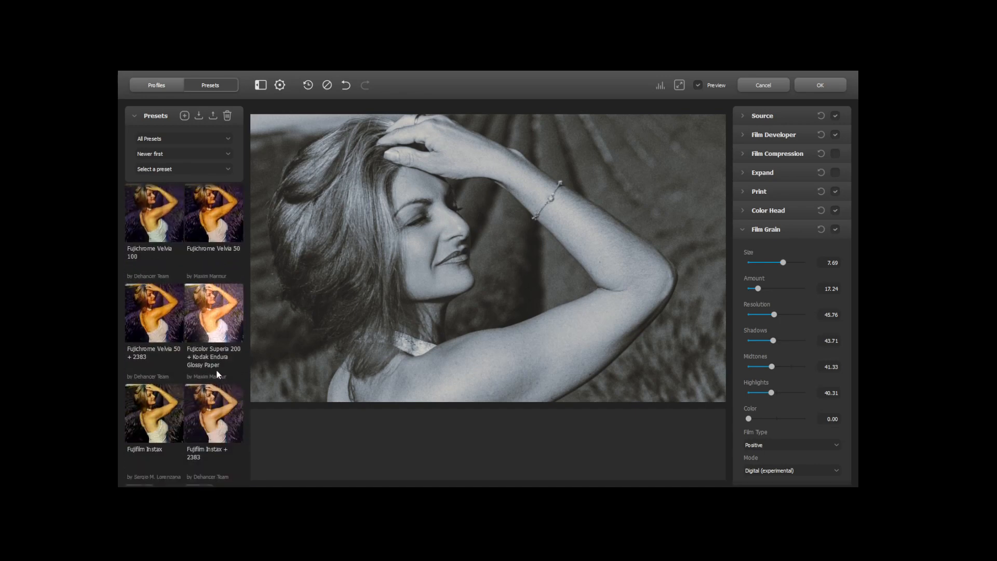
# Apply the Kodak Vision3 200T preset to the photo
pyautogui.scroll(-3, 217, 369)
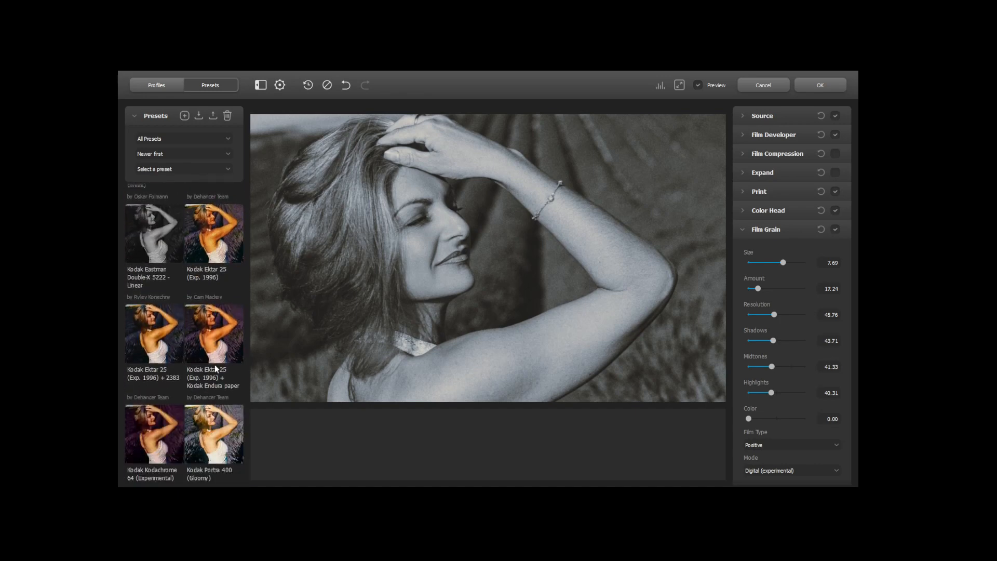
pyautogui.scroll(-8, 180, 384)
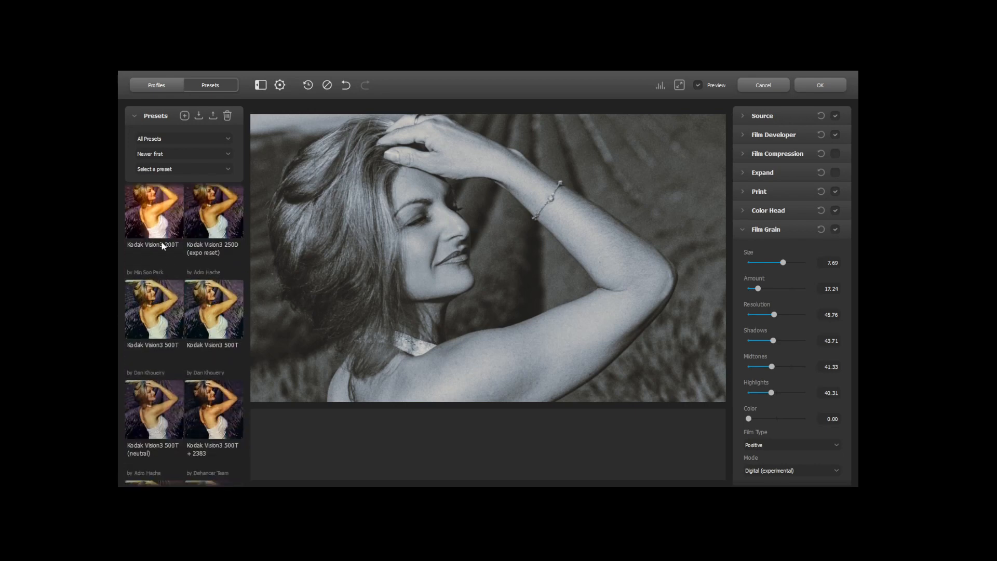
pyautogui.click(158, 227)
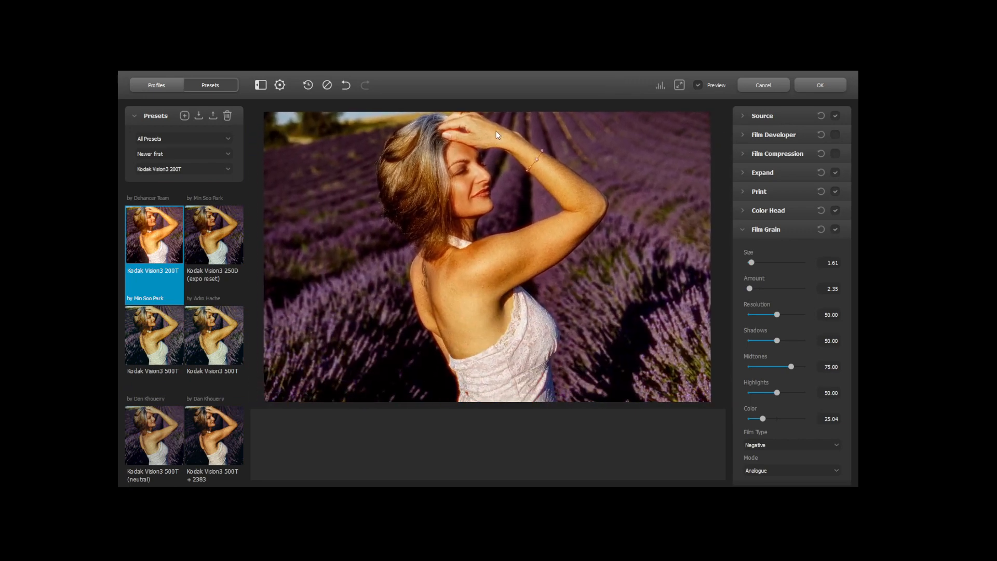
# Apply the Lomochrome Purple XR 100-400 preset and browse the rest of the preset list
pyautogui.scroll(-2, 227, 364)
pyautogui.scroll(-3, 227, 363)
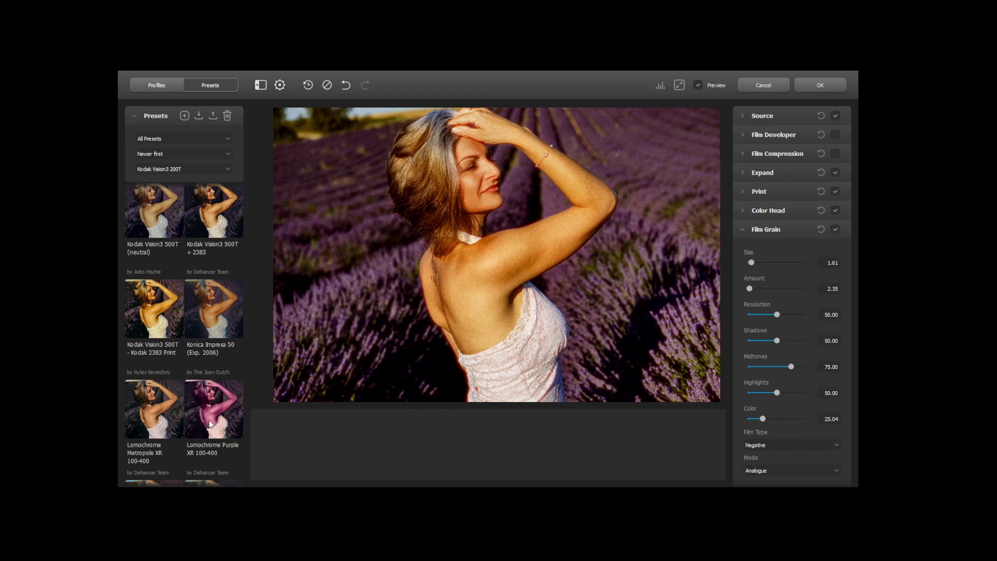
pyautogui.click(209, 424)
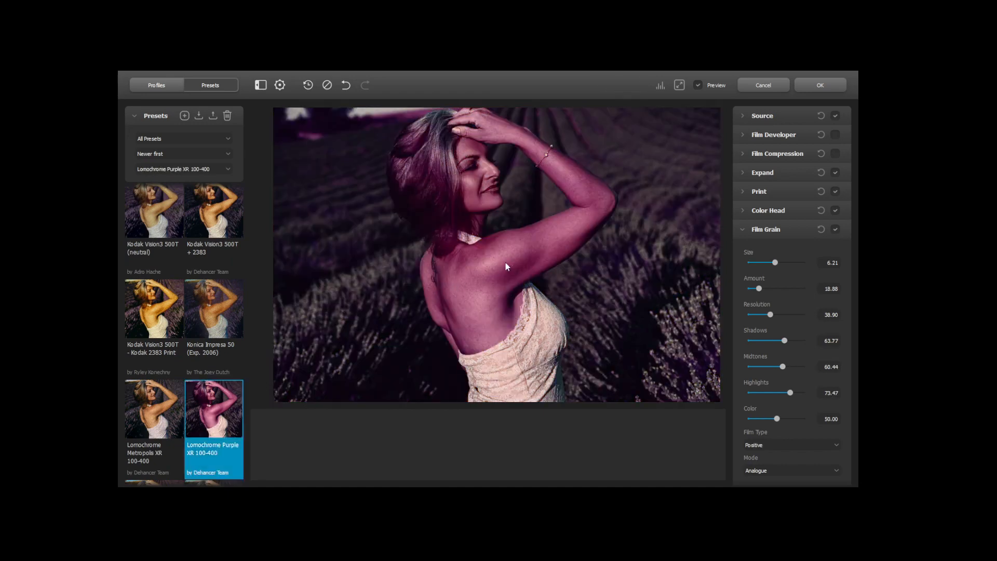
pyautogui.scroll(-8, 173, 387)
pyautogui.scroll(5, 176, 376)
pyautogui.scroll(1, 173, 346)
pyautogui.scroll(3, 155, 228)
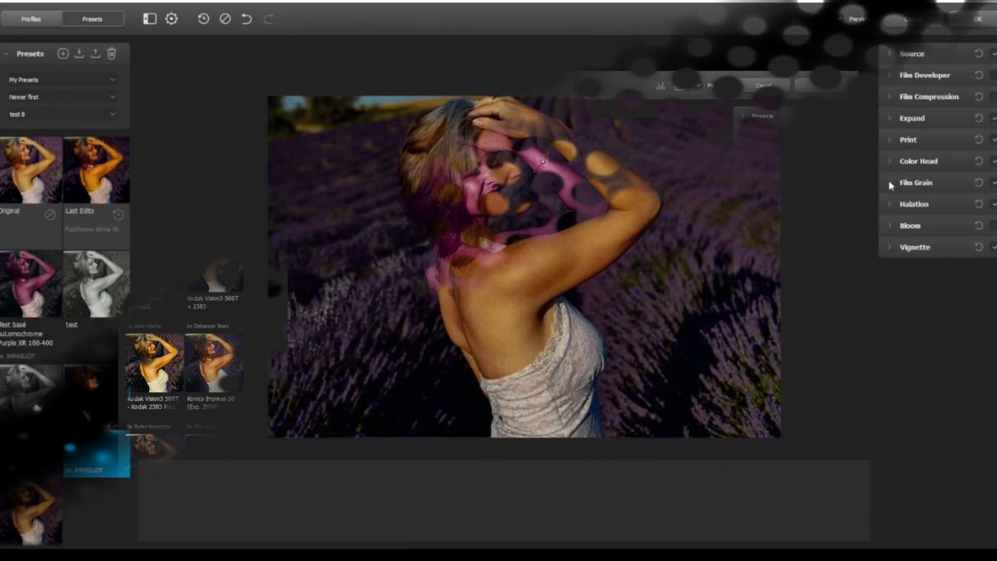
# Try a film grain Size of 8.70 on the photo and restore the test 8 preset
pyautogui.click(889, 182)
pyautogui.moveTo(909, 220); pyautogui.dragTo(942, 220)
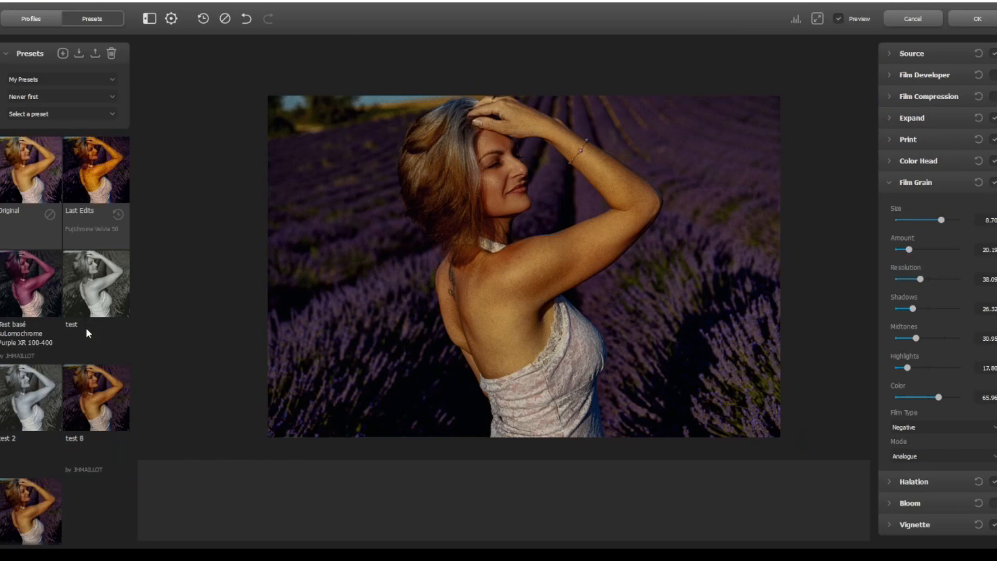
pyautogui.click(104, 410)
# Exaggerate the film grain with Size about 8.98, Amount 70.83, Resolution 68.33, Shadows 21.67 and Color 85.83
pyautogui.scroll(5, 544, 205)
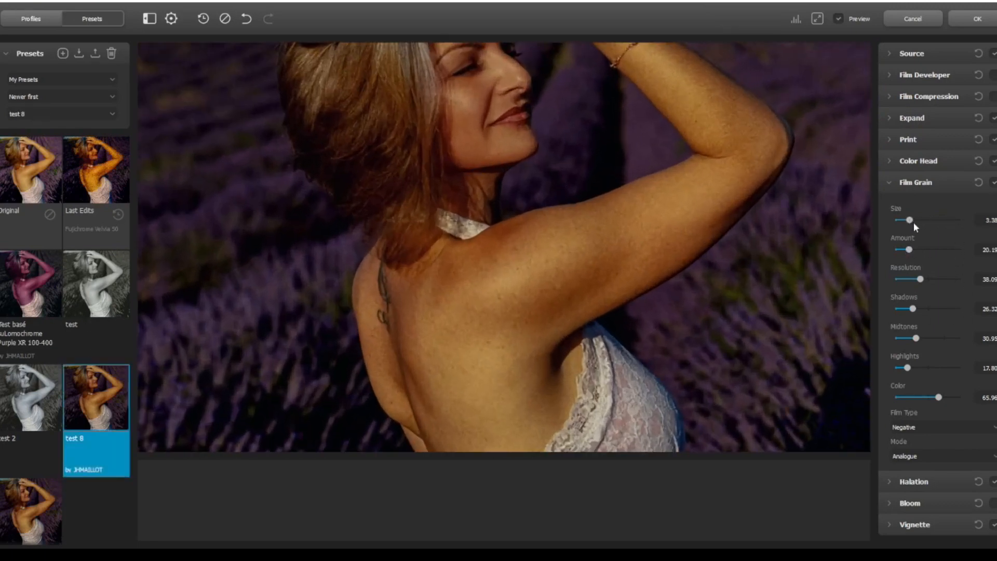
pyautogui.moveTo(915, 222); pyautogui.dragTo(943, 221)
pyautogui.moveTo(909, 250); pyautogui.dragTo(941, 280)
pyautogui.moveTo(913, 311)
pyautogui.mouseDown()
pyautogui.moveTo(934, 310)
pyautogui.moveTo(910, 310)
pyautogui.mouseUp()
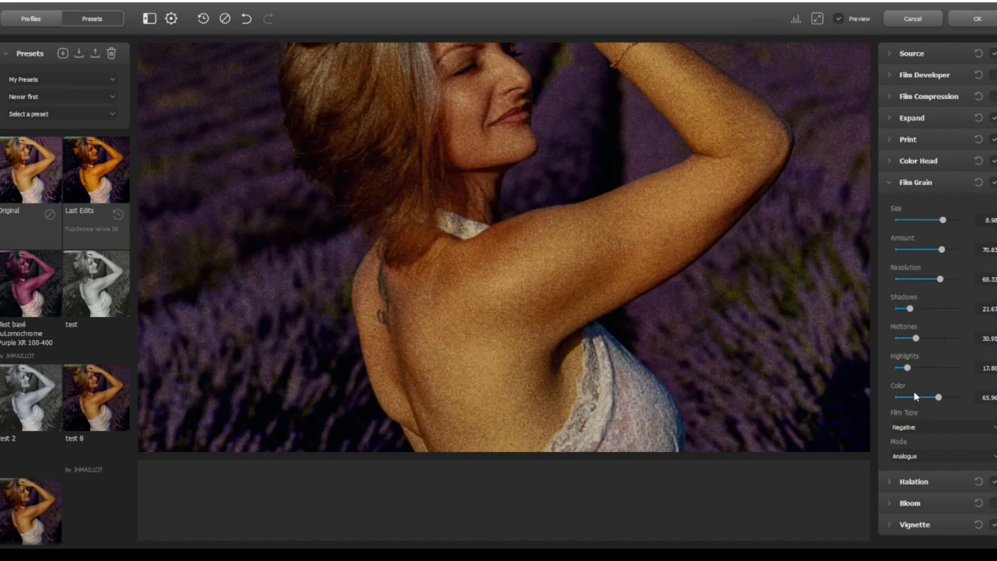
pyautogui.moveTo(939, 397)
pyautogui.mouseDown()
pyautogui.moveTo(923, 397)
pyautogui.moveTo(952, 400)
pyautogui.mouseUp()
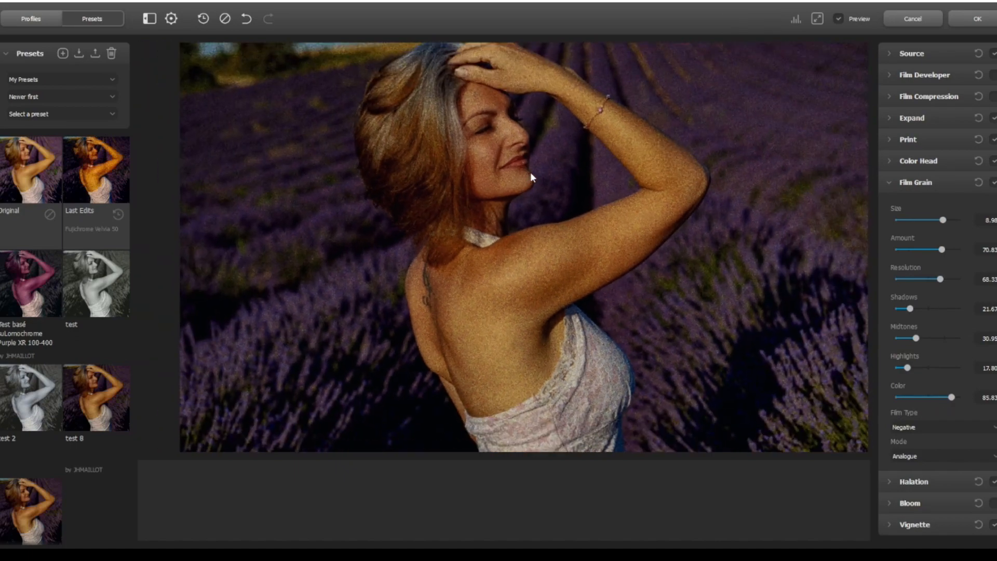
# Soften the film grain to Size about 4, Amount about 38 and Resolution about 40
pyautogui.moveTo(940, 218); pyautogui.dragTo(917, 217)
pyautogui.moveTo(942, 249); pyautogui.dragTo(929, 280)
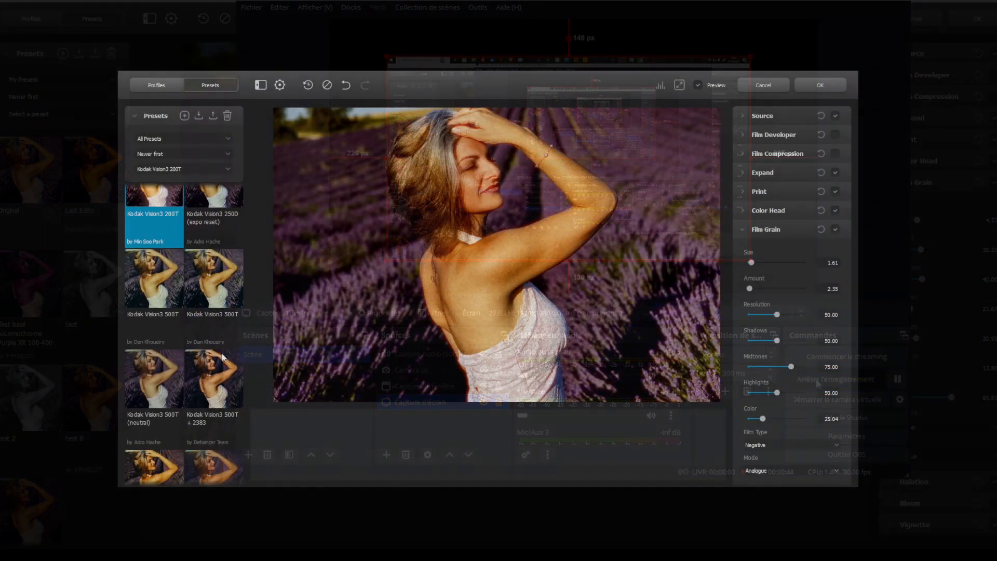
# Try the Lomochrome Purple XR 100-400 preset on the photo and look through the neighbouring presets
pyautogui.scroll(-3, 223, 363)
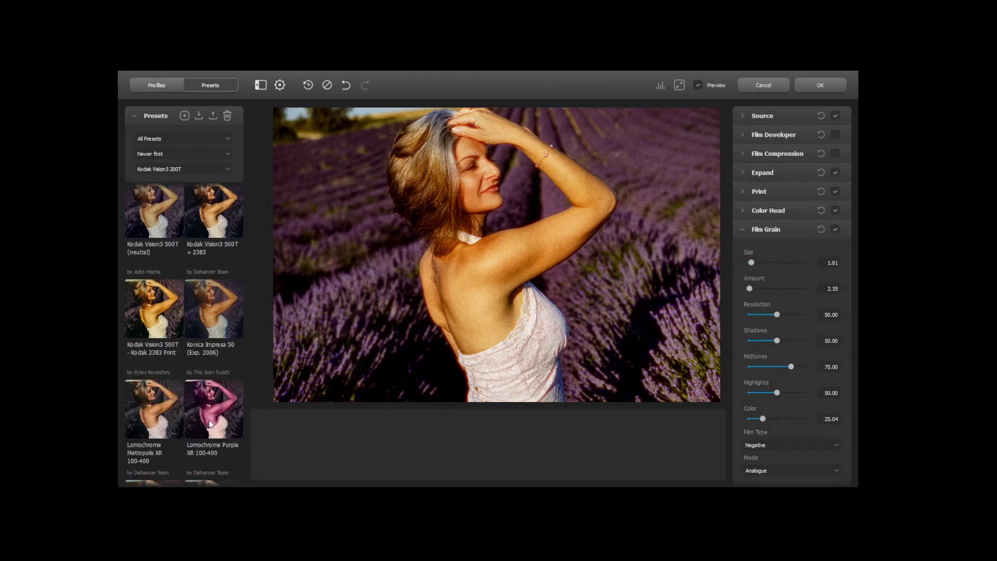
pyautogui.click(209, 420)
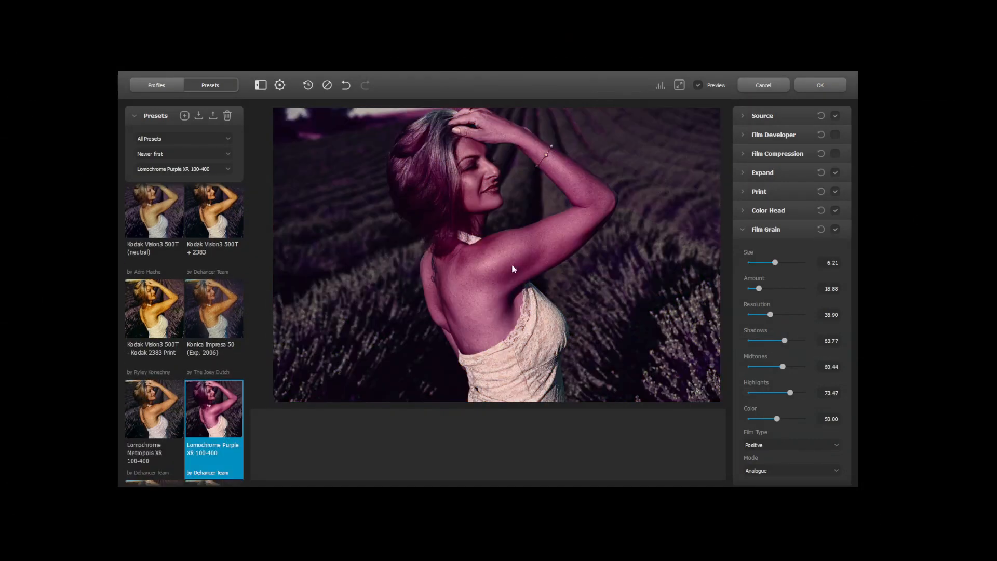
pyautogui.scroll(-5, 173, 388)
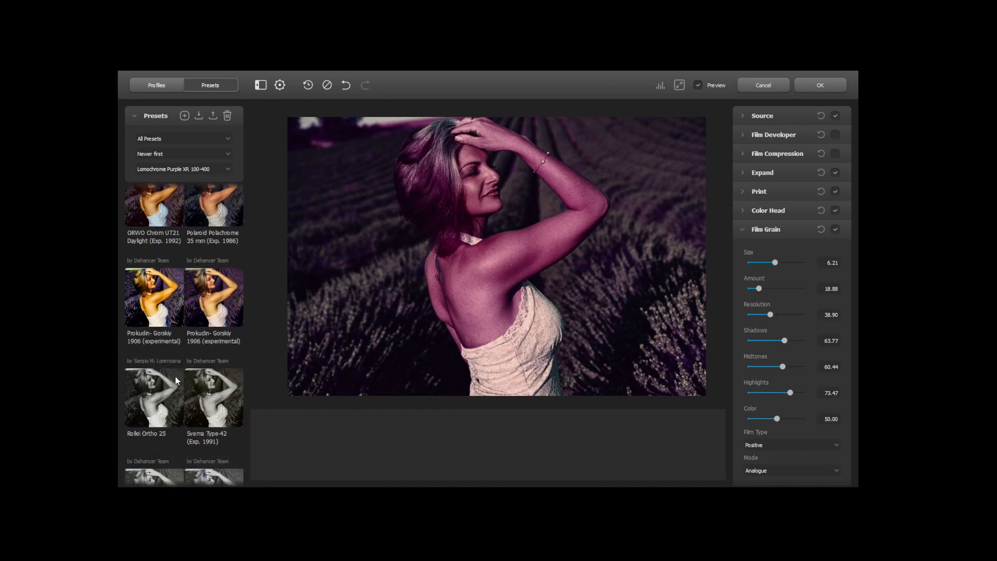
pyautogui.scroll(5, 174, 363)
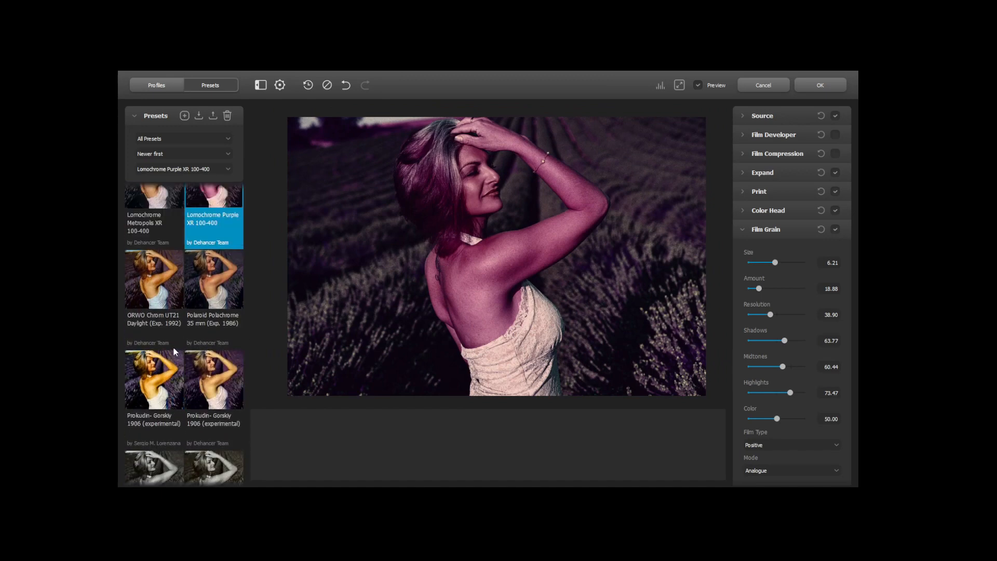
pyautogui.scroll(3, 155, 229)
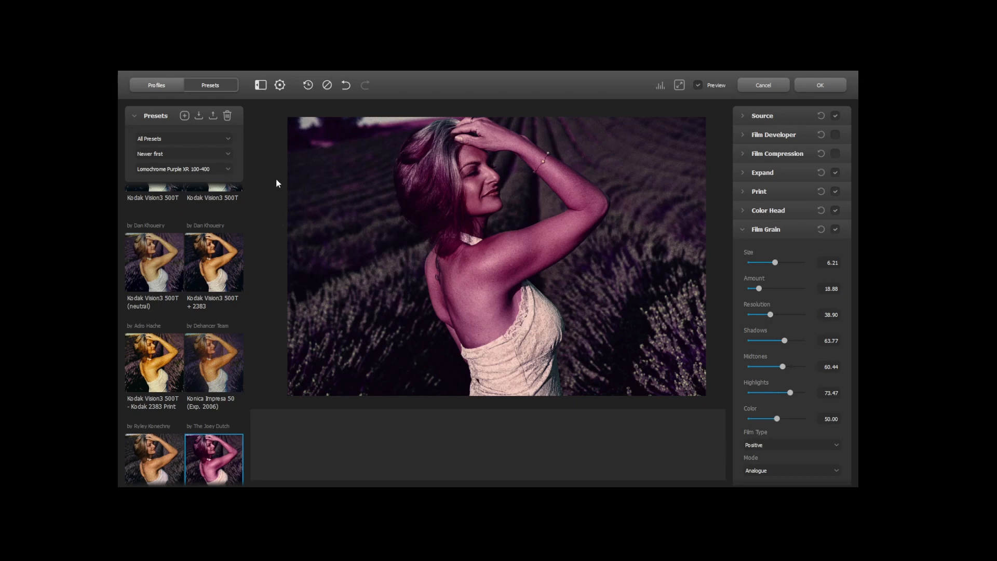
pyautogui.click(226, 182)
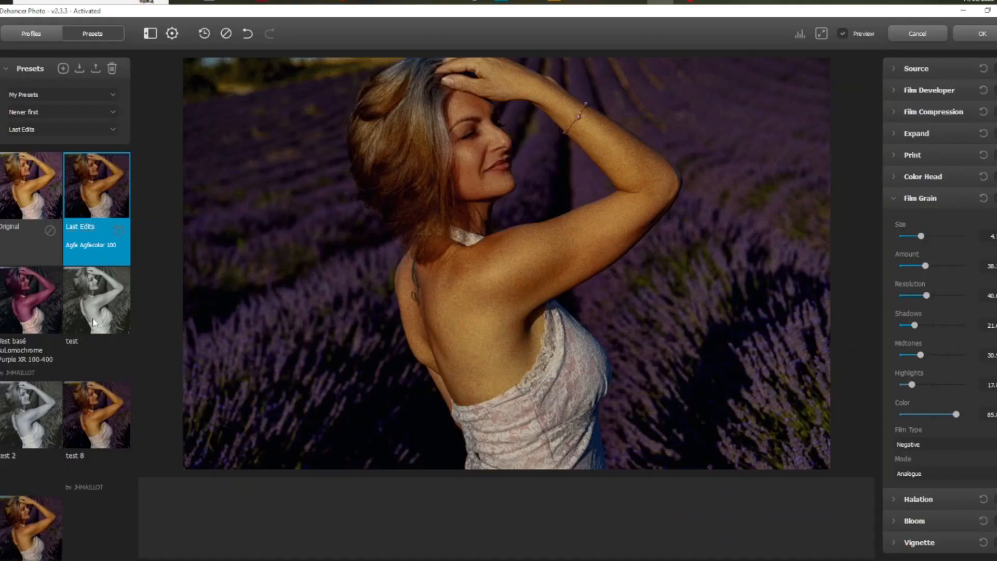
# Apply the test 2 preset and confirm the edit to return to Lightroom Classic
pyautogui.click(40, 416)
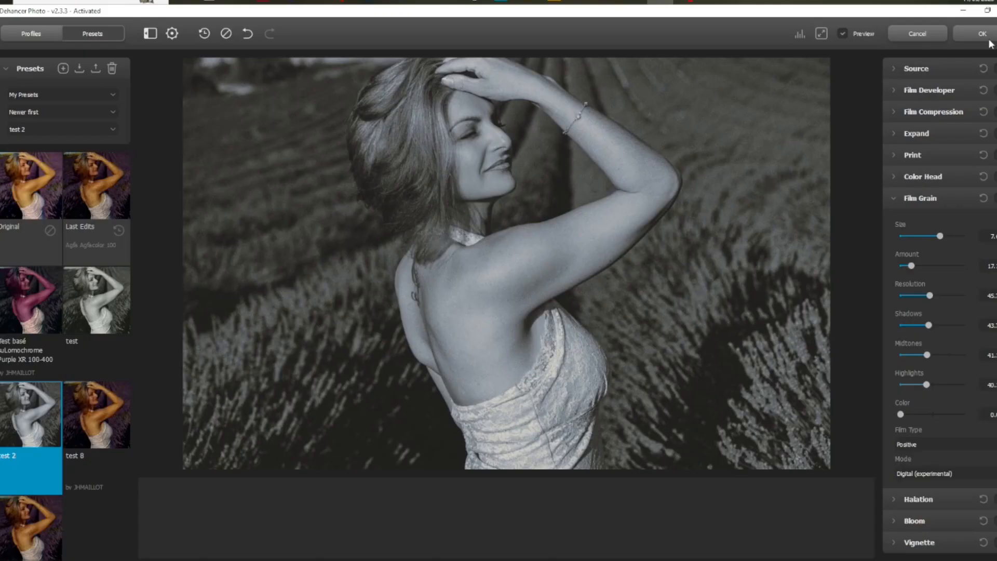
pyautogui.click(985, 38)
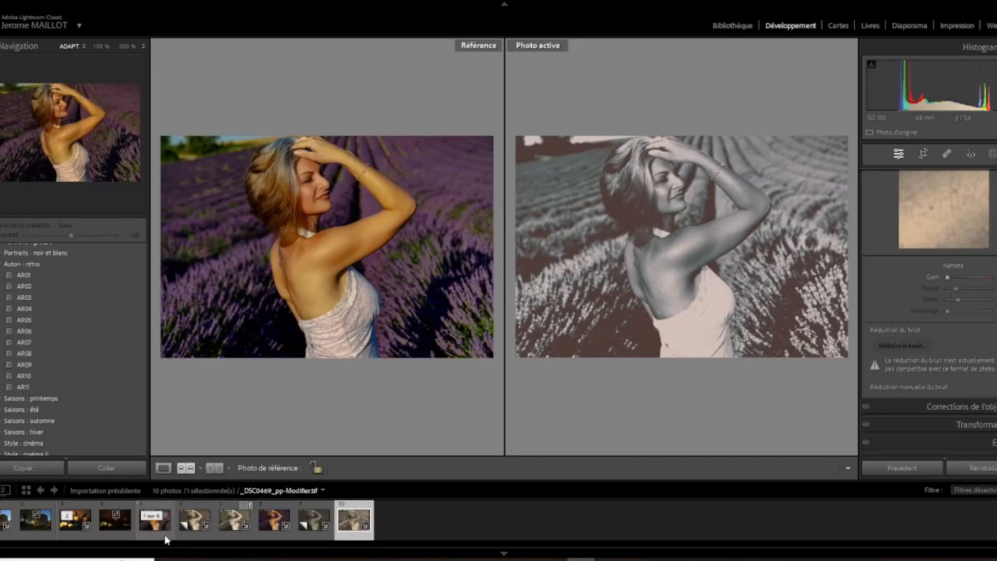
# Show the original lavender-field portrait as the reference beside the edited version _DSC0469_pp-Modifier-2.jpg
pyautogui.click(164, 468)
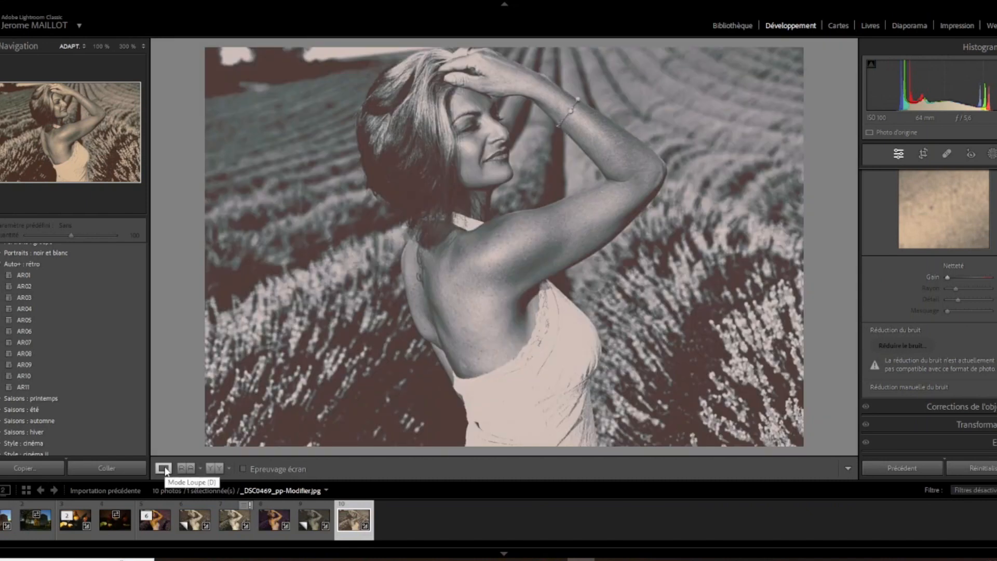
pyautogui.click(155, 520)
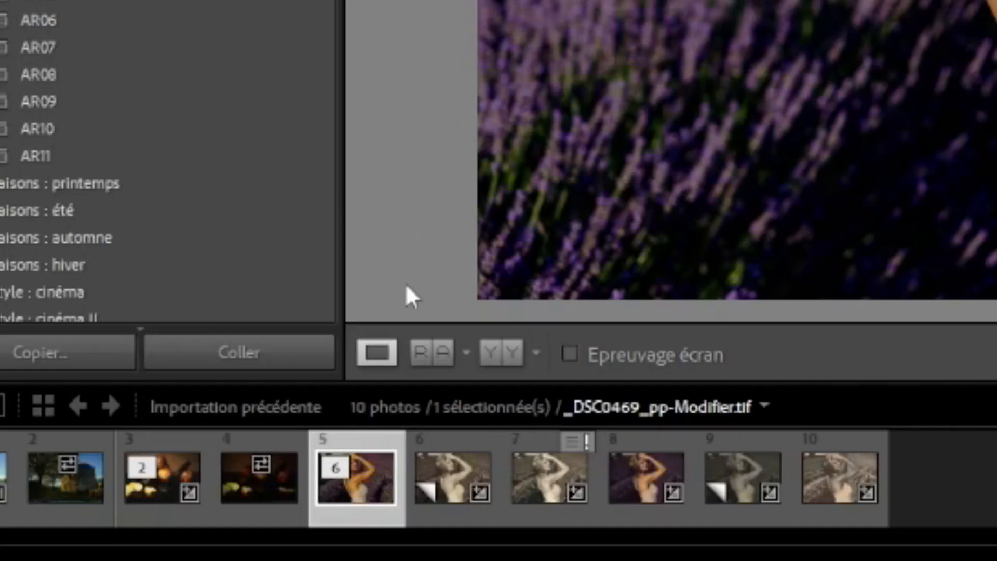
pyautogui.click(447, 355)
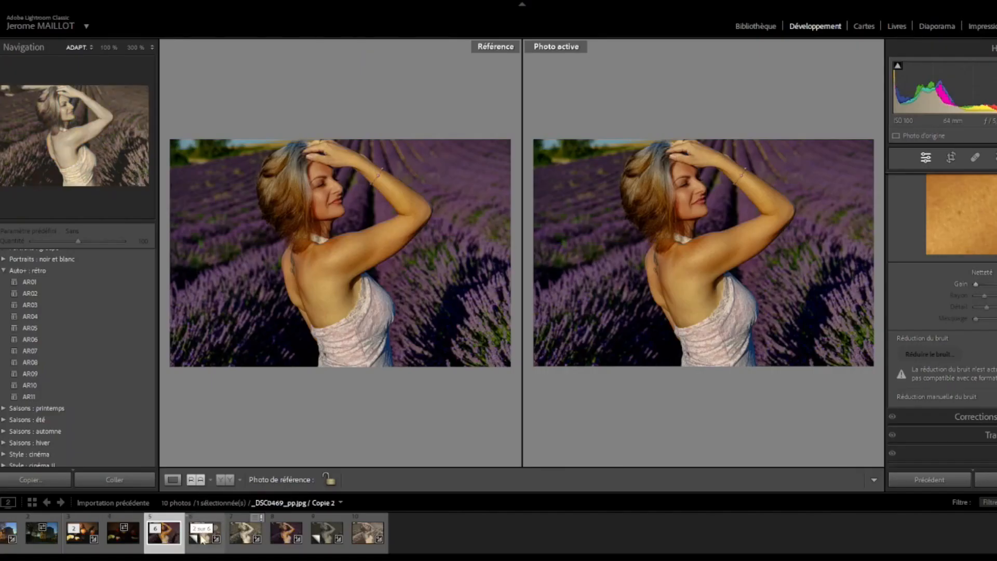
pyautogui.click(284, 538)
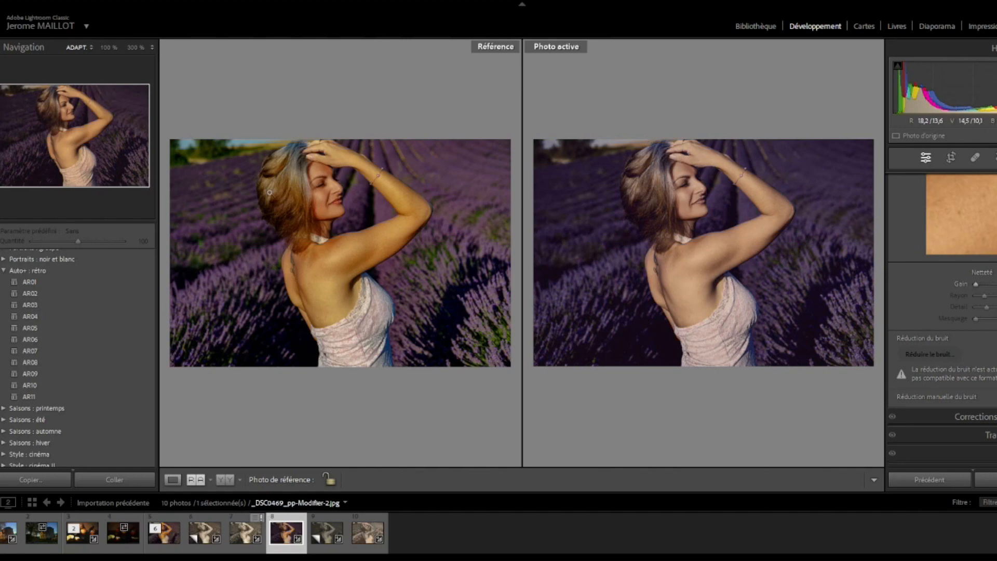
# Examine the woman's face in the reference and active photos up close, viewing the active photo at 300 %, 66 % and 33 %
pyautogui.click(331, 189)
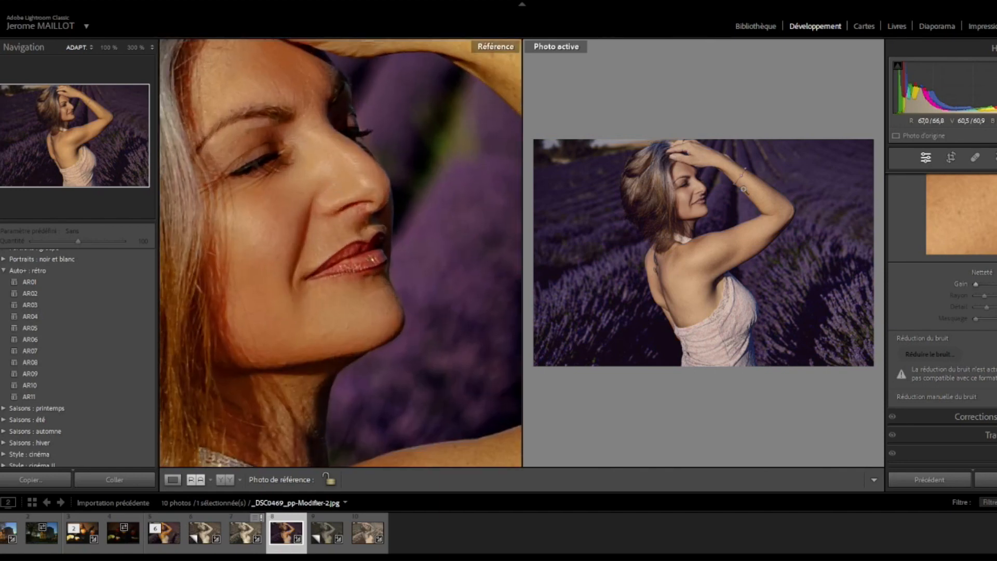
pyautogui.click(714, 194)
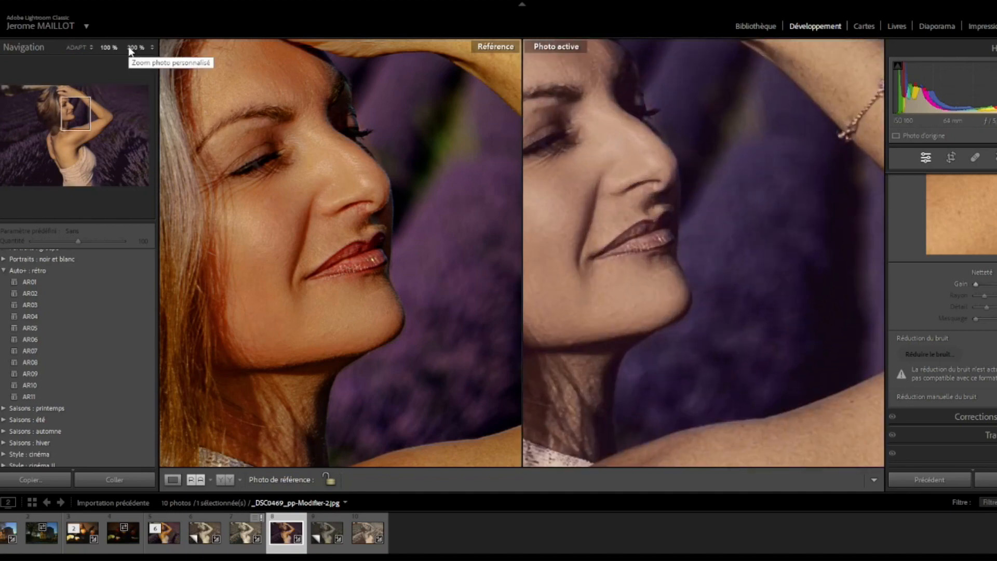
pyautogui.click(93, 48)
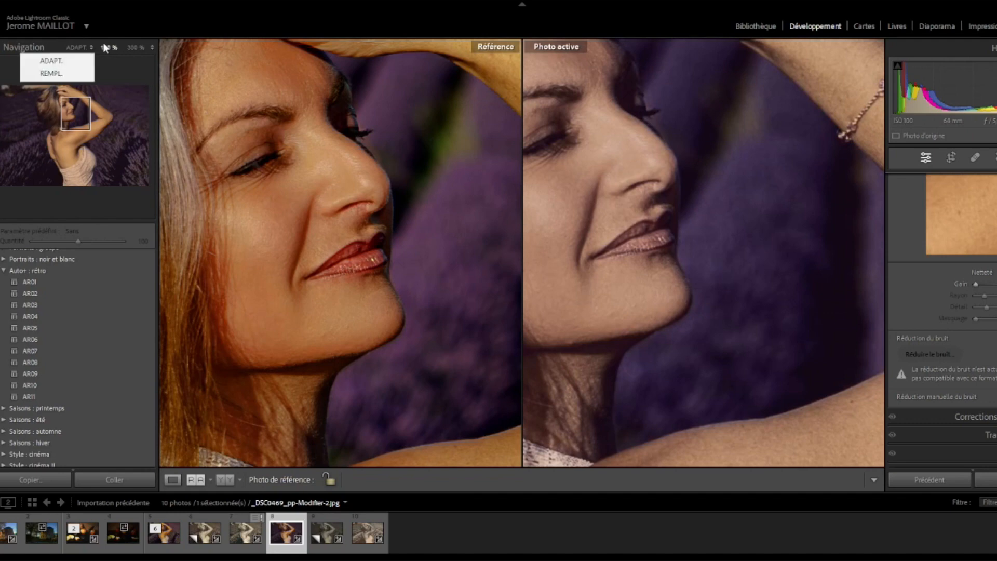
pyautogui.click(108, 48)
pyautogui.click(139, 48)
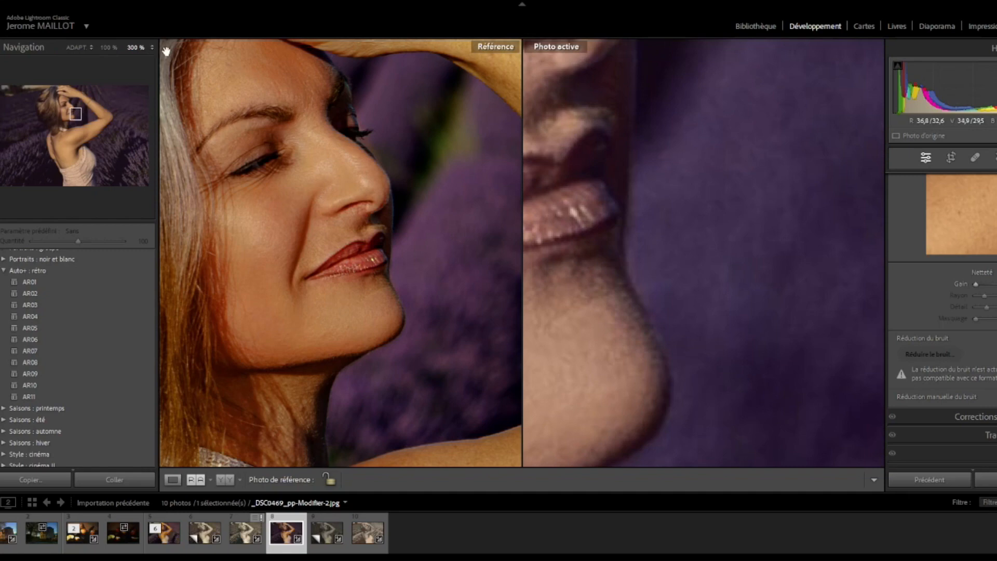
pyautogui.click(150, 47)
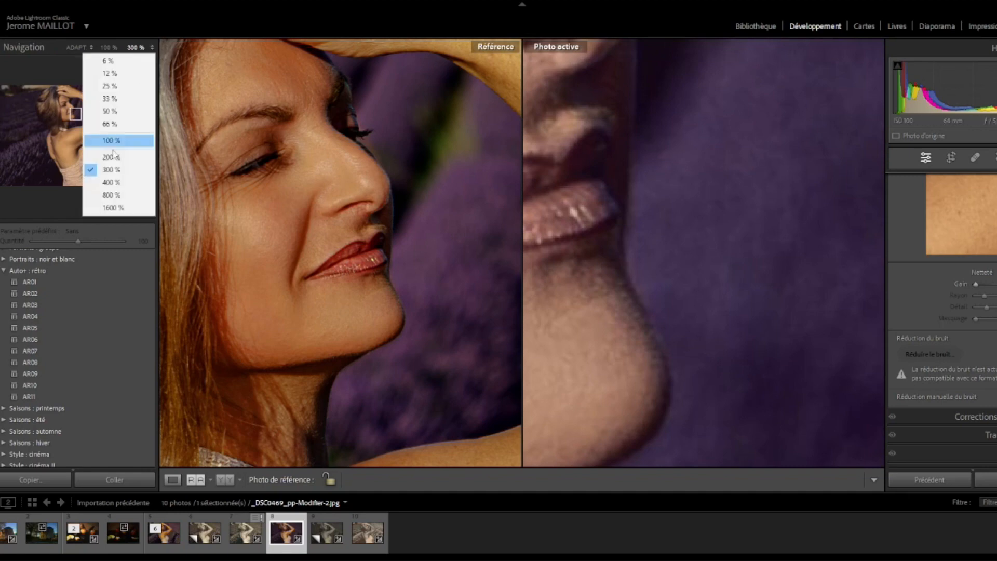
pyautogui.click(118, 126)
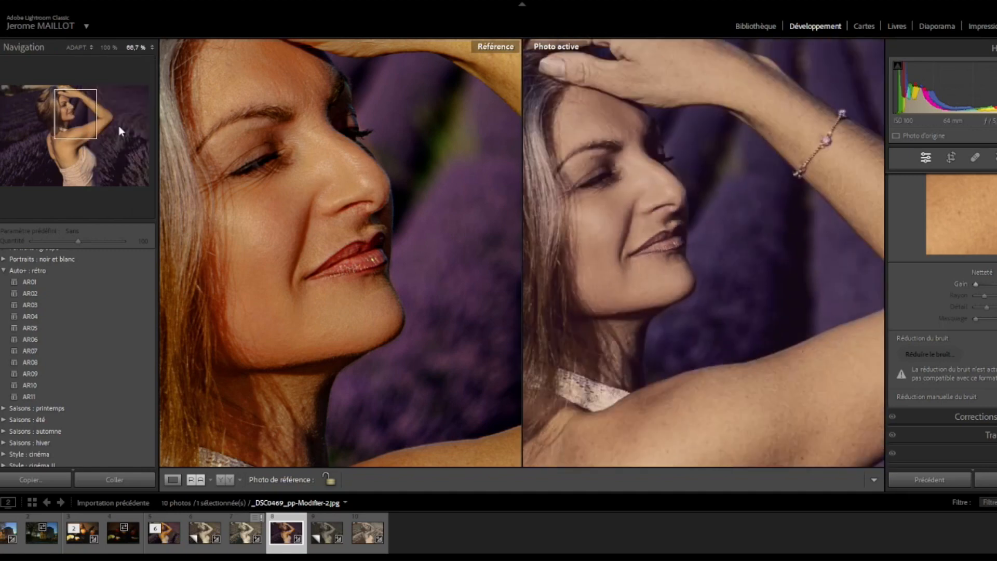
pyautogui.click(153, 48)
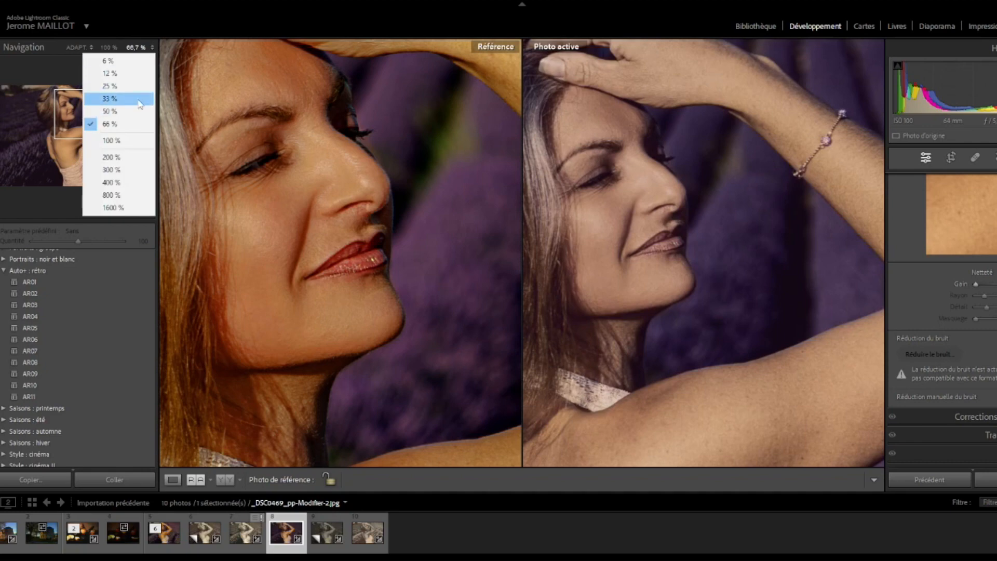
pyautogui.click(112, 98)
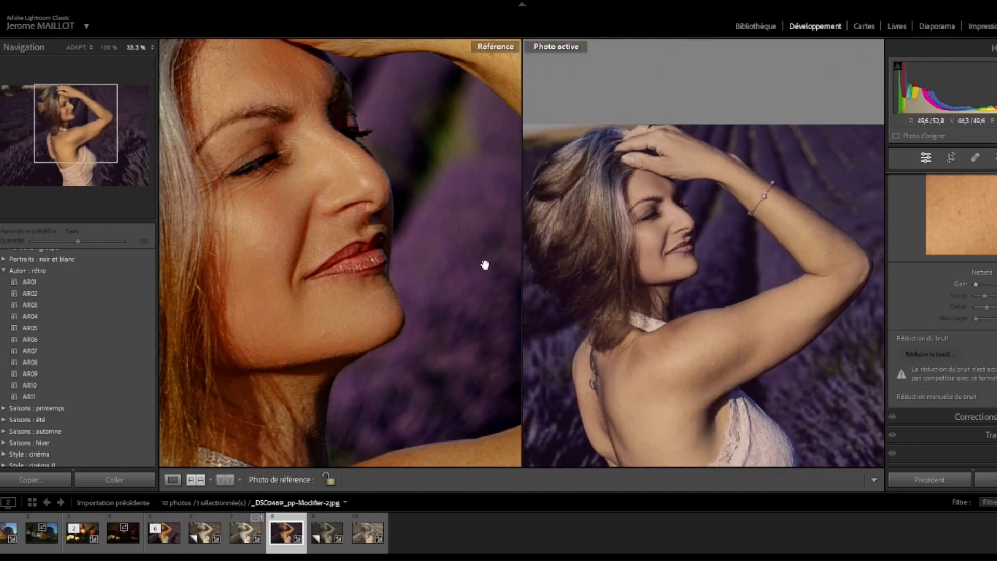
# Reframe the reference photo on the face and inspect the active photo's skin and arm at 66.7 %
pyautogui.click(332, 190)
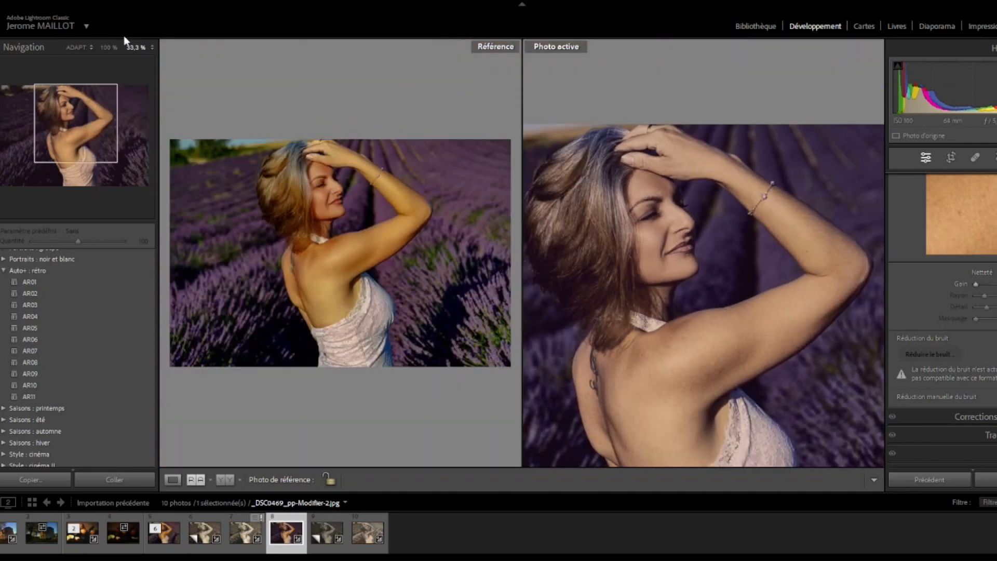
pyautogui.click(299, 193)
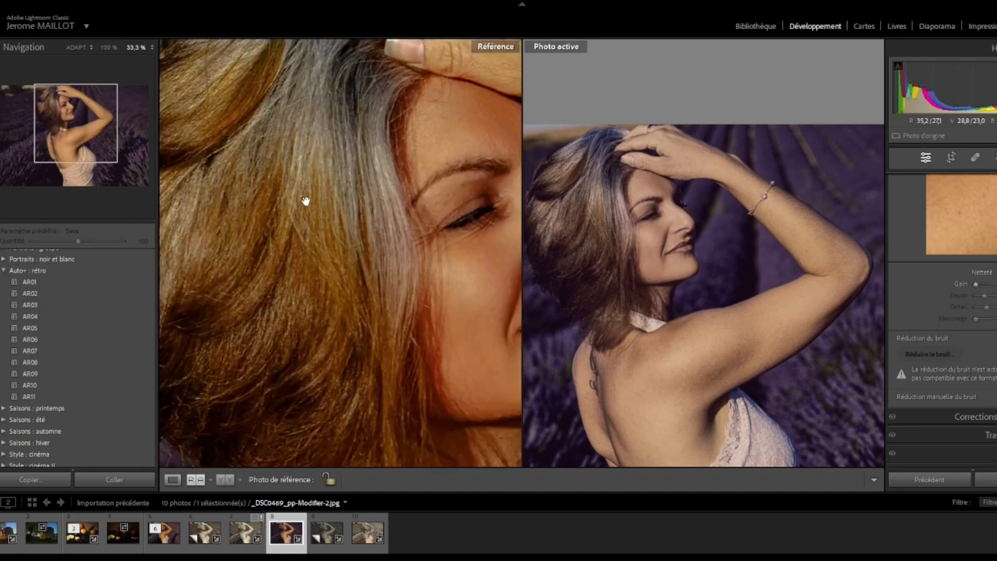
pyautogui.moveTo(432, 224); pyautogui.dragTo(334, 229)
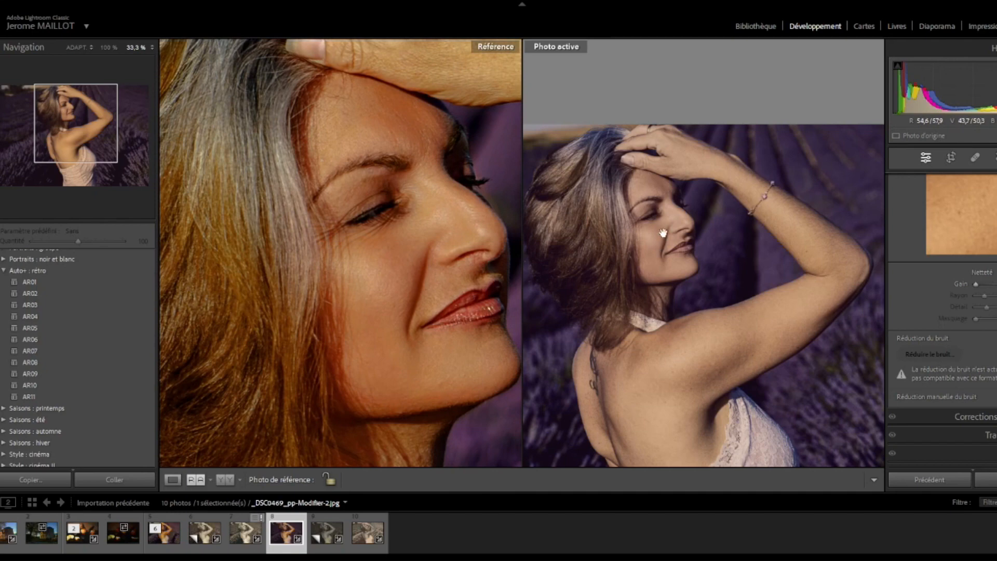
pyautogui.click(652, 197)
pyautogui.click(656, 199)
pyautogui.moveTo(668, 201); pyautogui.dragTo(646, 169)
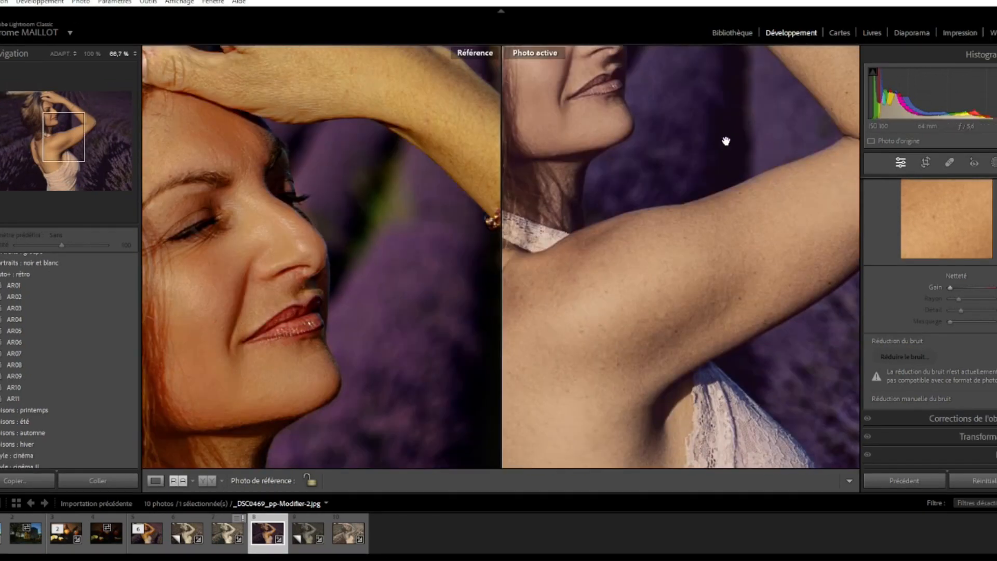
# Inspect the woman's face in the active photo at 66.7 %, and fit both whole photos in view
pyautogui.moveTo(735, 196); pyautogui.dragTo(788, 338)
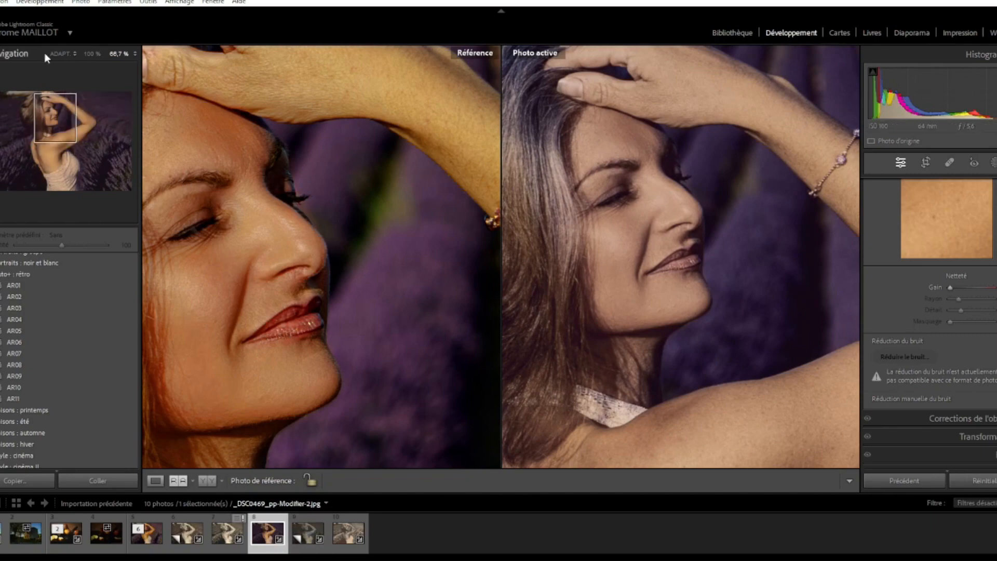
pyautogui.click(59, 55)
pyautogui.click(308, 145)
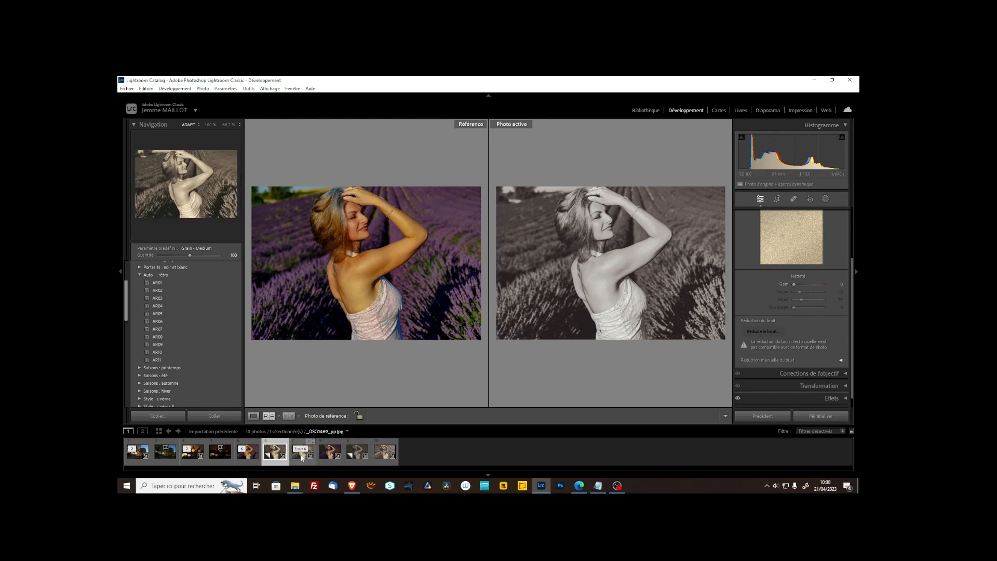
# View the AR07 edit of _DSC0469_pp.jpg against the reference, and brighten the exposure of its dark virtual copy Copie 1 in the histogram
pyautogui.click(302, 455)
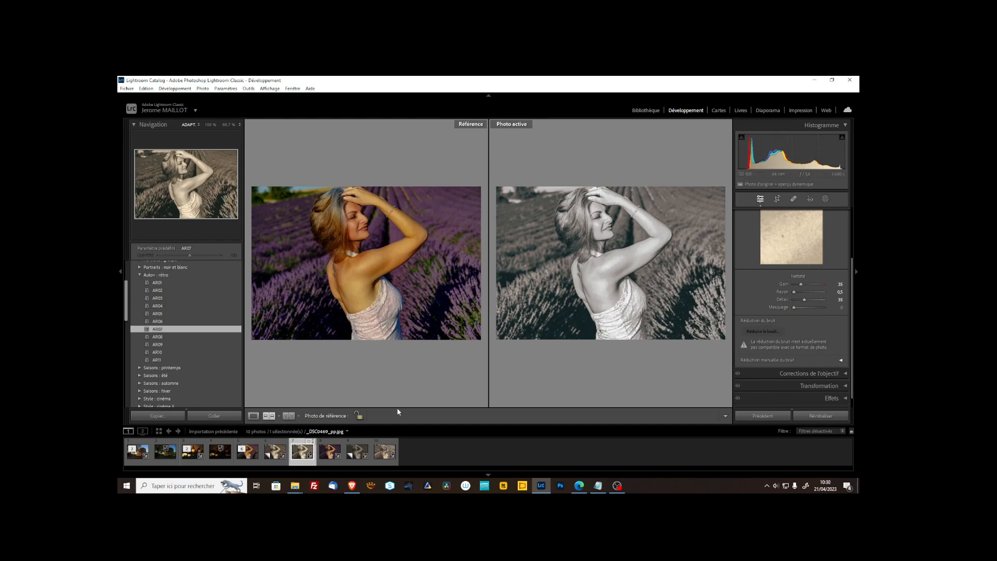
pyautogui.click(359, 460)
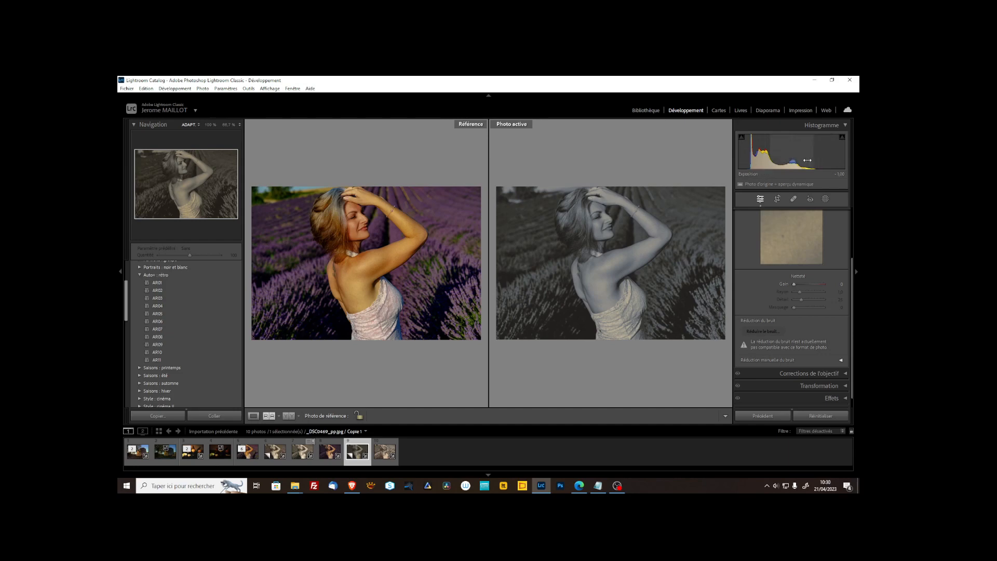
pyautogui.moveTo(787, 150); pyautogui.dragTo(800, 151)
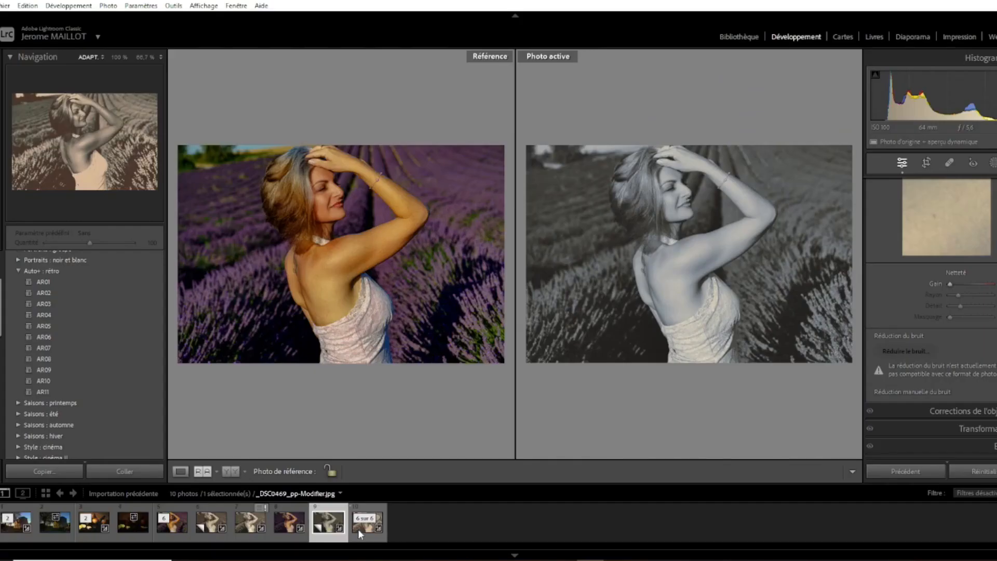
# Make _DSC0469_pp-Modifier.jpg the active photo and adjust its shadows and brightest tones directly in the histogram
pyautogui.click(359, 529)
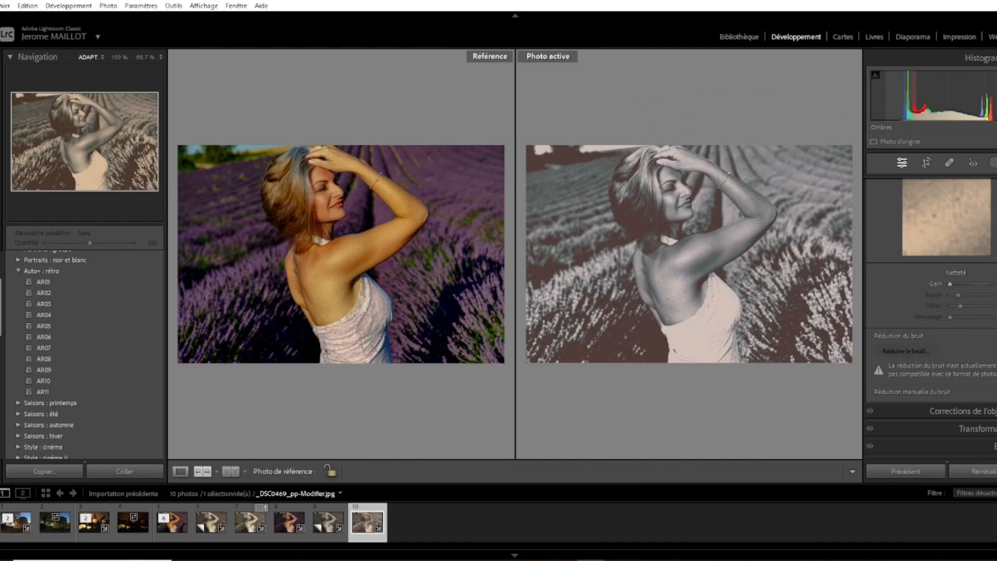
pyautogui.moveTo(903, 98)
pyautogui.mouseDown()
pyautogui.moveTo(886, 98)
pyautogui.moveTo(899, 98)
pyautogui.mouseUp()
pyautogui.moveTo(981, 98)
pyautogui.mouseDown()
pyautogui.moveTo(992, 98)
pyautogui.moveTo(983, 98)
pyautogui.mouseUp()
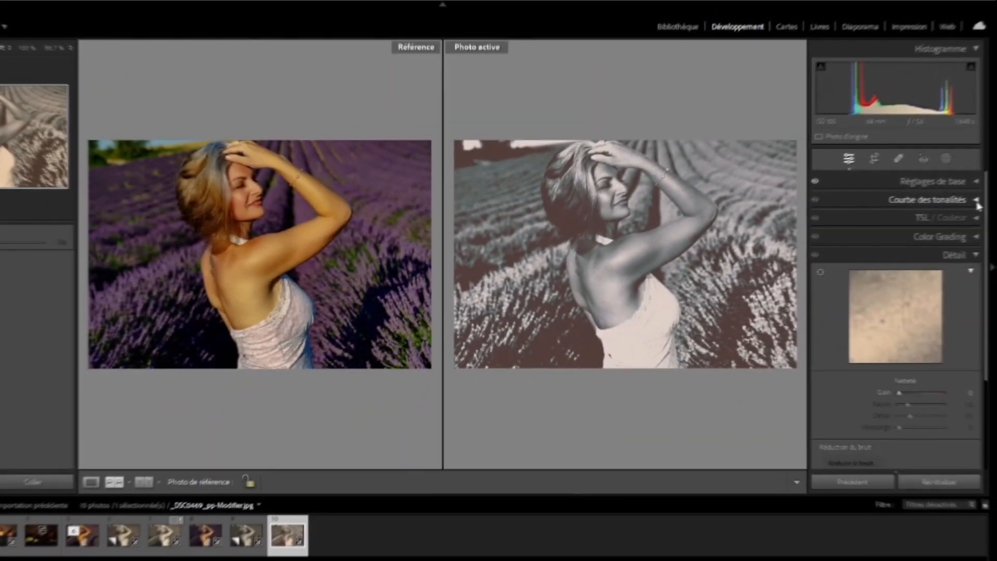
# Adjust the photo's tone curve by setting highlights to -2, light tones to +9 and dark tones to +2
pyautogui.click(976, 201)
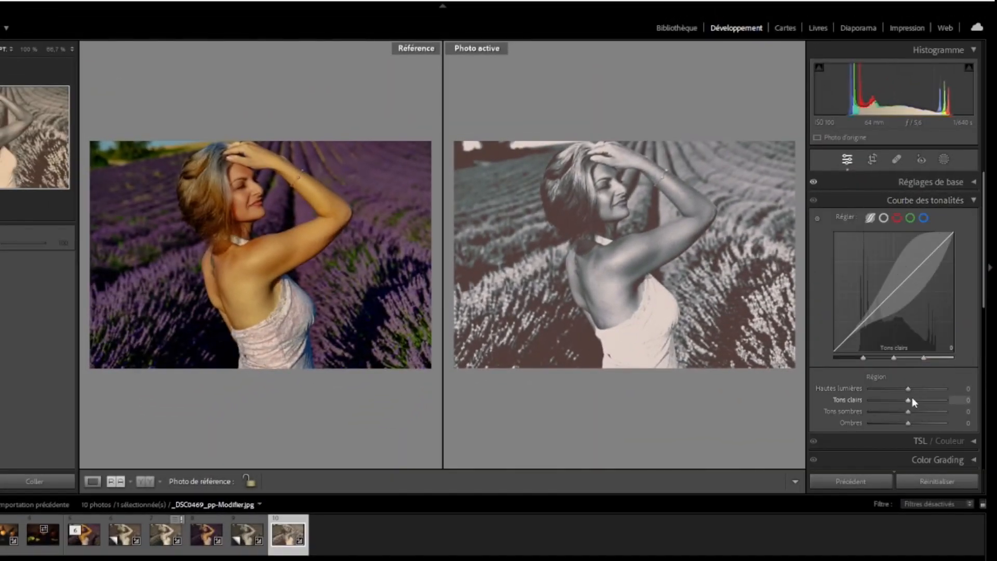
pyautogui.moveTo(908, 389); pyautogui.dragTo(911, 414)
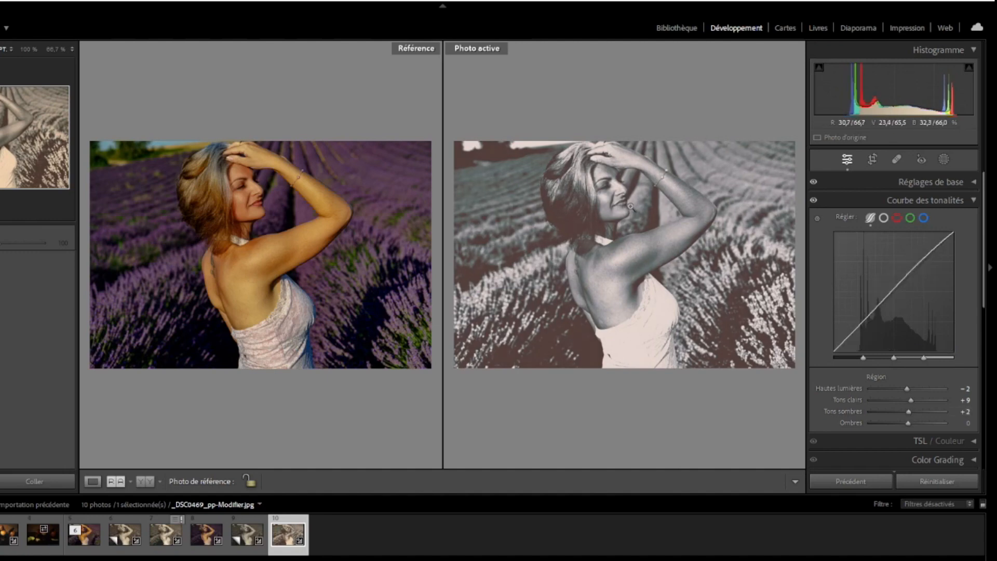
# Display the active photo alone and expand the list of its editing history
pyautogui.click(92, 481)
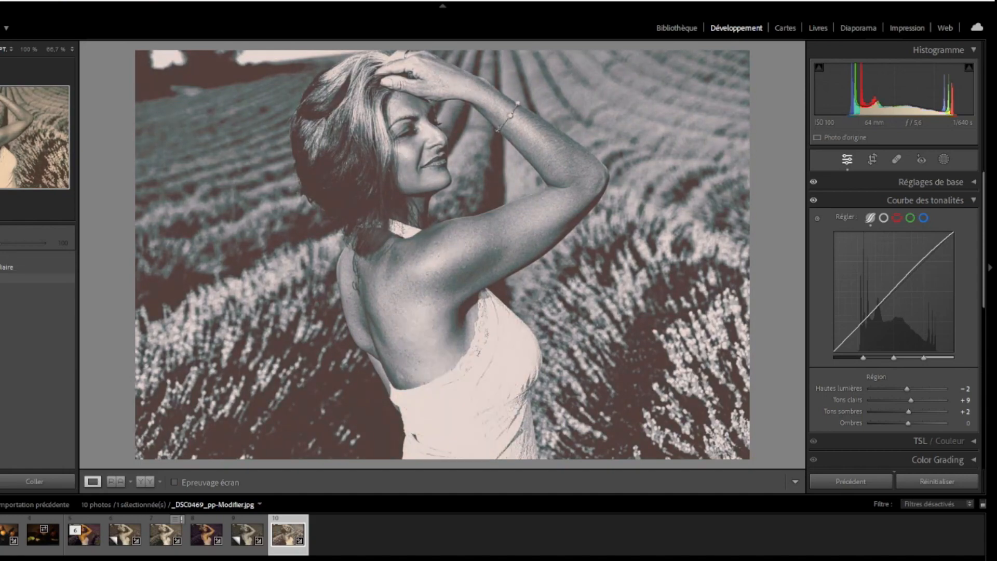
pyautogui.scroll(3, 21, 276)
pyautogui.click(2, 259)
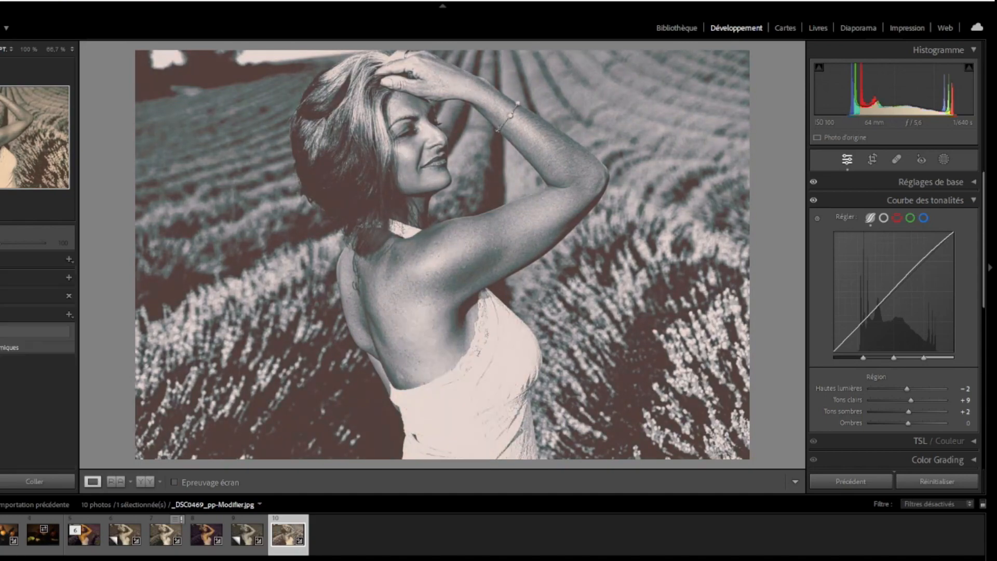
pyautogui.click(3, 296)
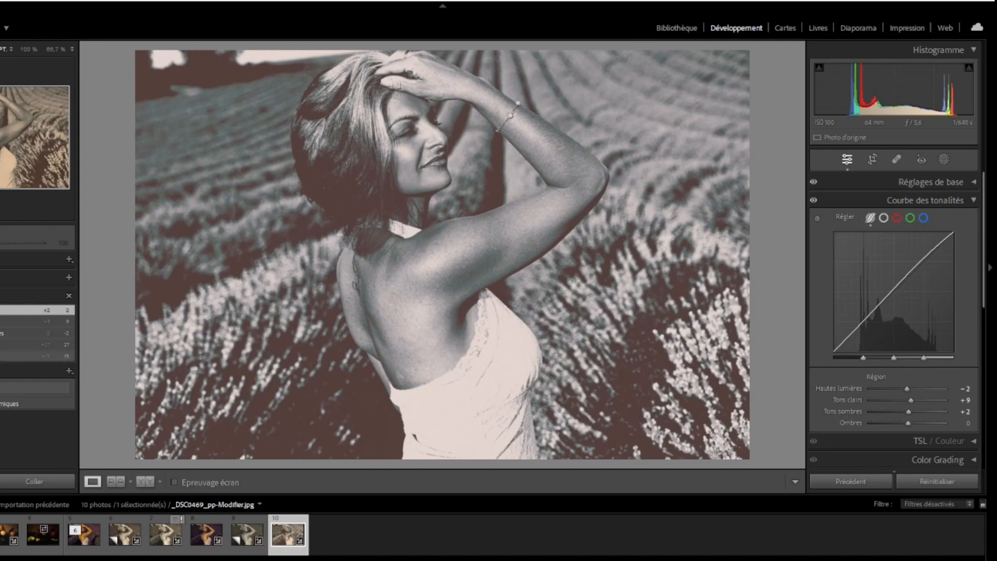
# Compare the photo's history states and restore the earliest listed adjustment, before the tone curve changes
pyautogui.click(5, 356)
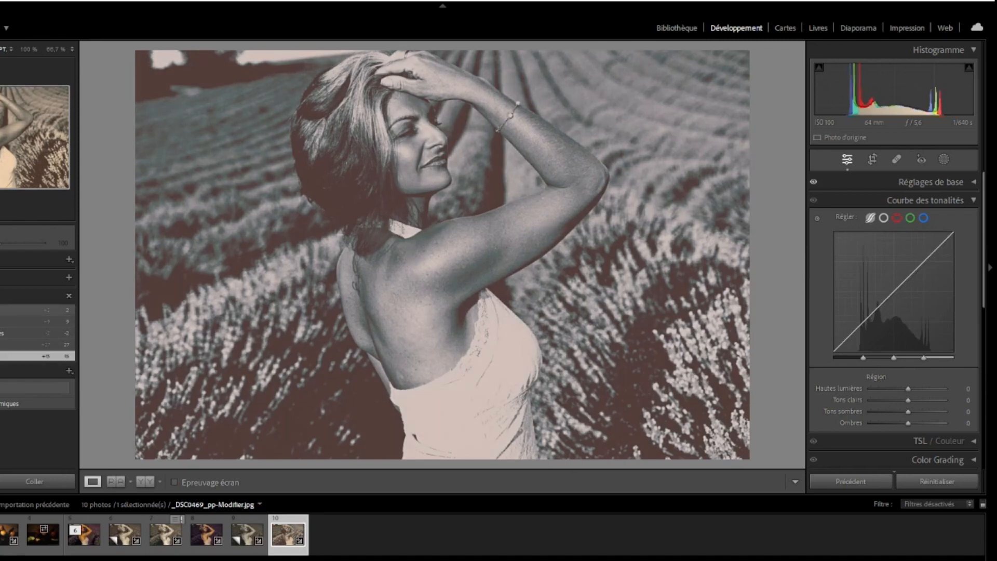
pyautogui.click(6, 311)
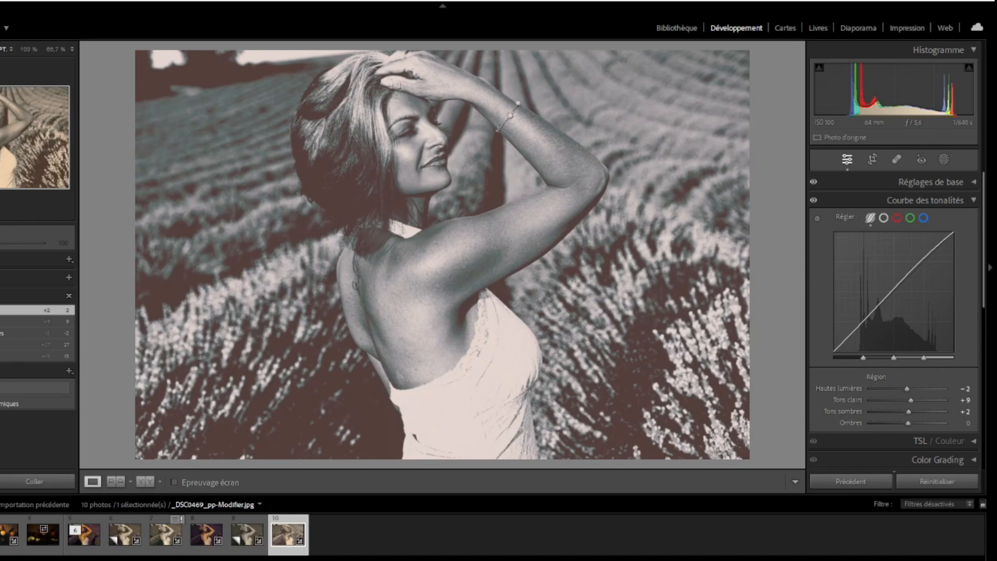
pyautogui.click(6, 355)
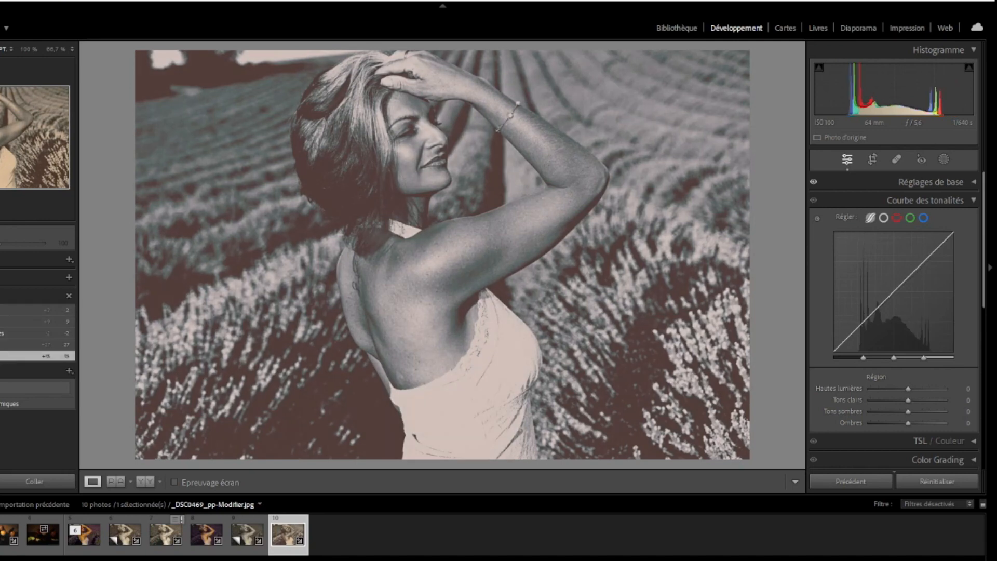
pyautogui.click(5, 345)
pyautogui.click(5, 333)
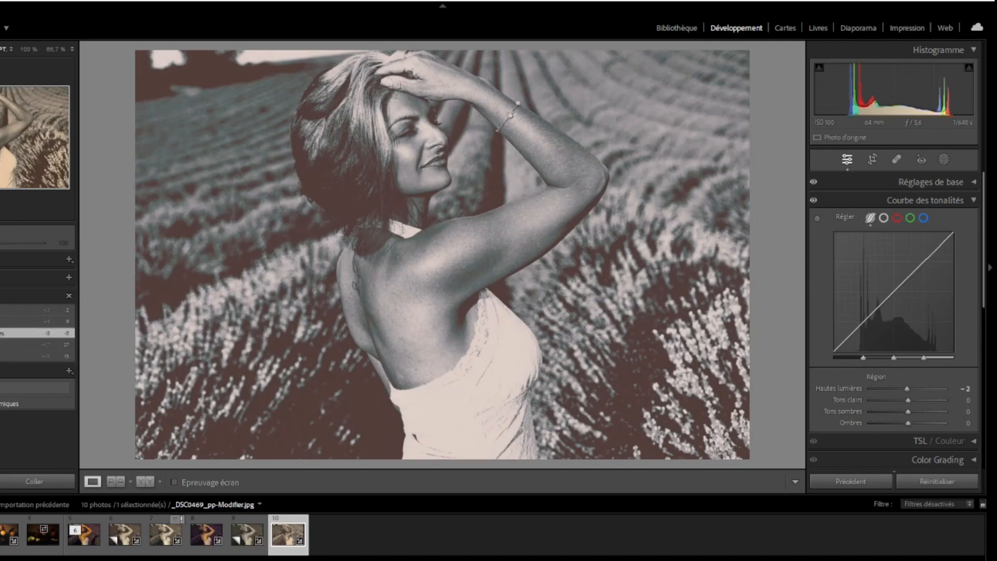
pyautogui.click(5, 322)
pyautogui.click(5, 311)
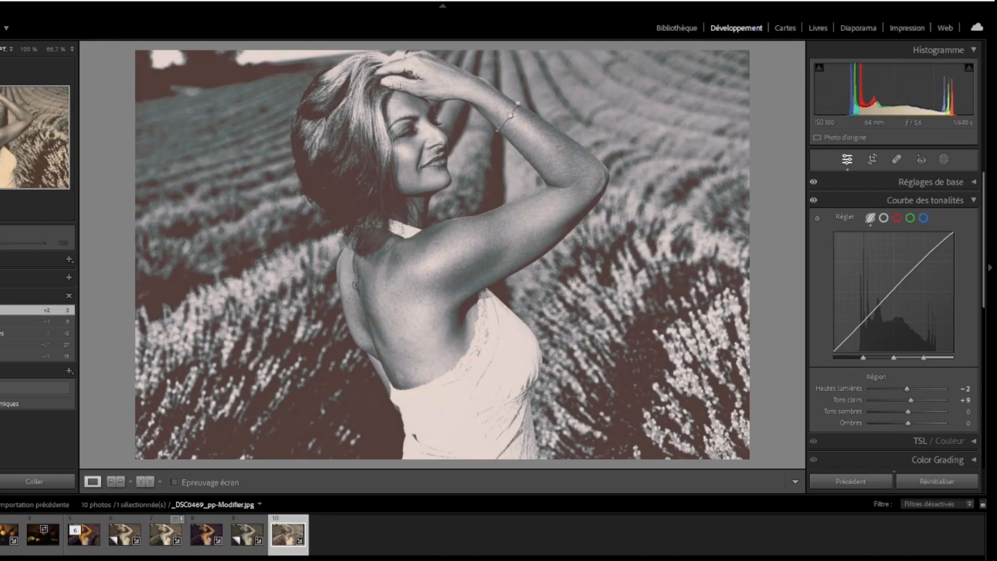
pyautogui.click(5, 356)
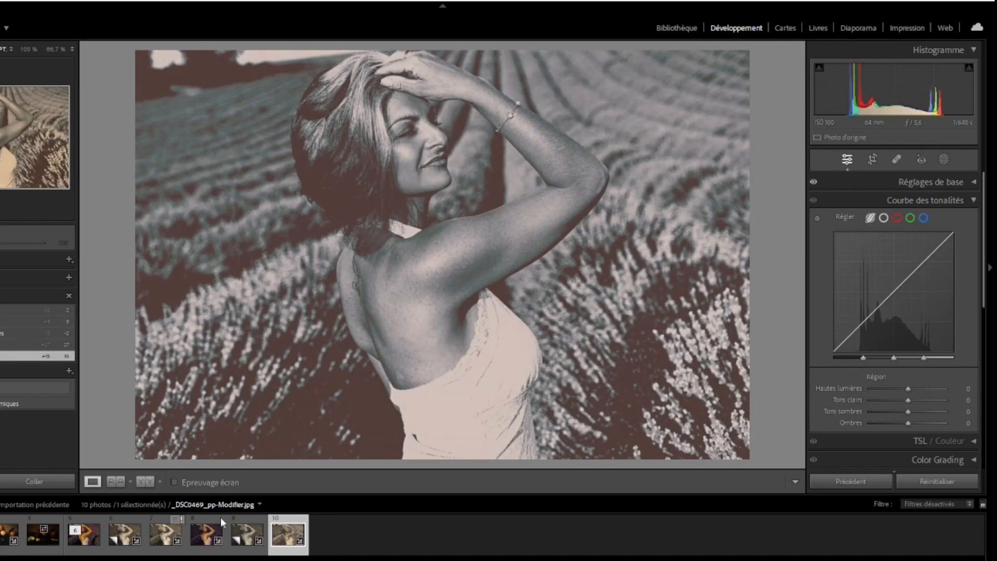
# Return to the side-by-side reference comparison and choose the seventh photo as the active one
pyautogui.click(118, 483)
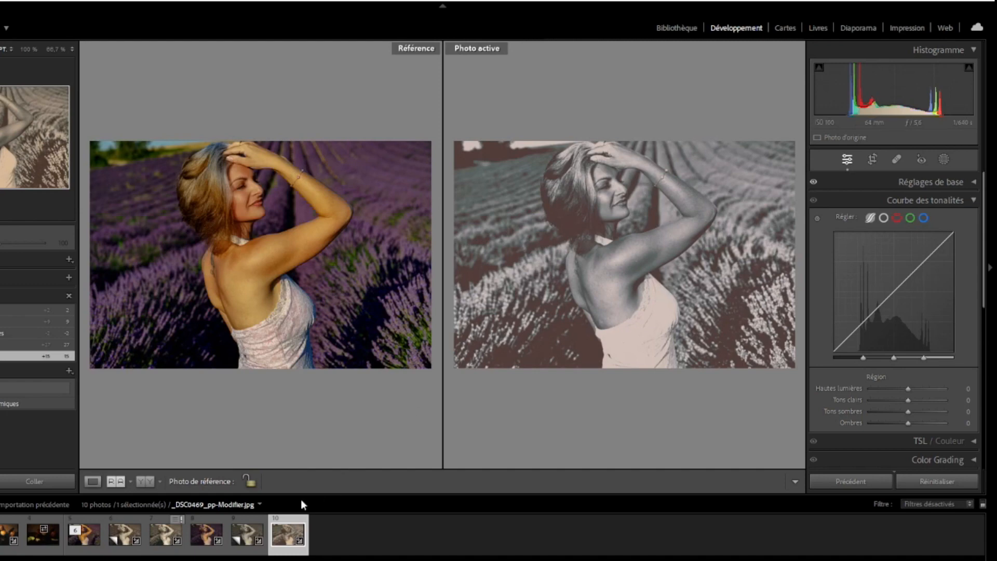
pyautogui.click(155, 540)
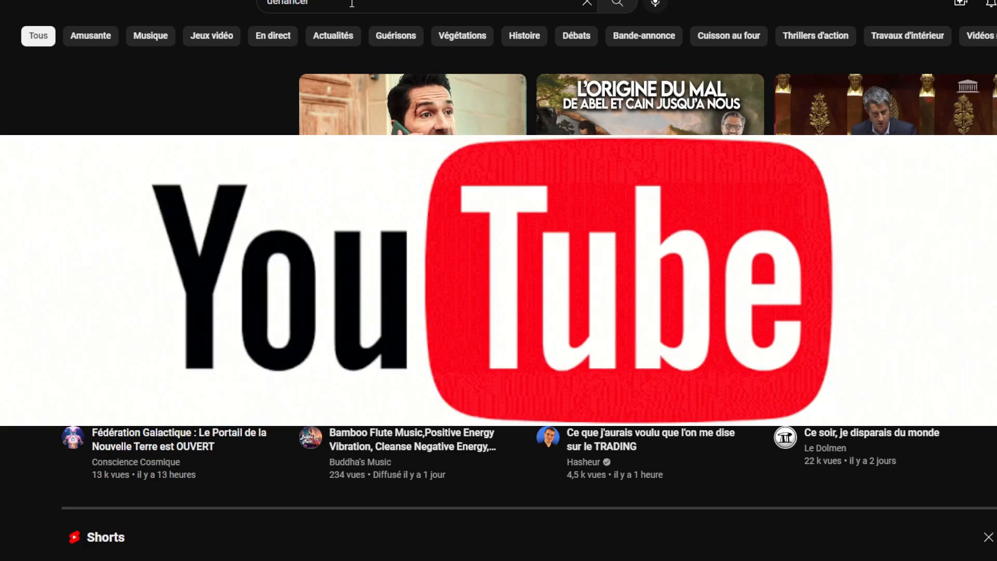
# Search YouTube for "dehancer" and open the Dehancer channel
pyautogui.click(352, 3)
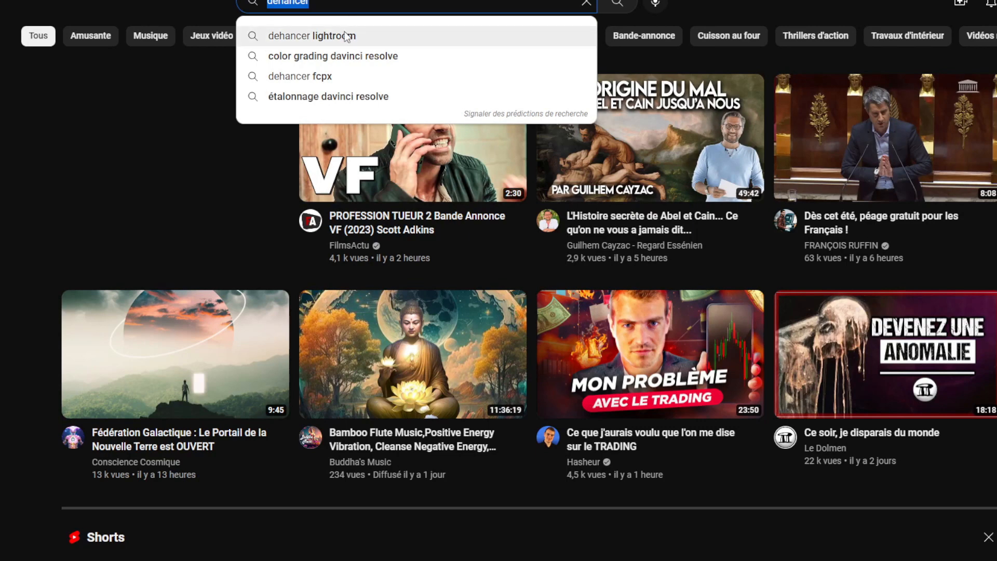
pyautogui.click(344, 2)
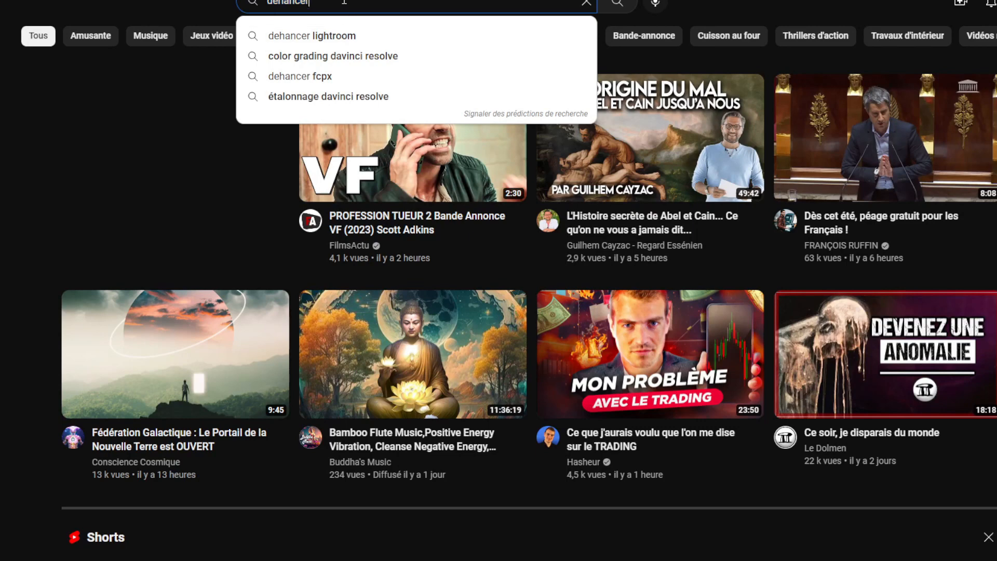
pyautogui.press('Return')
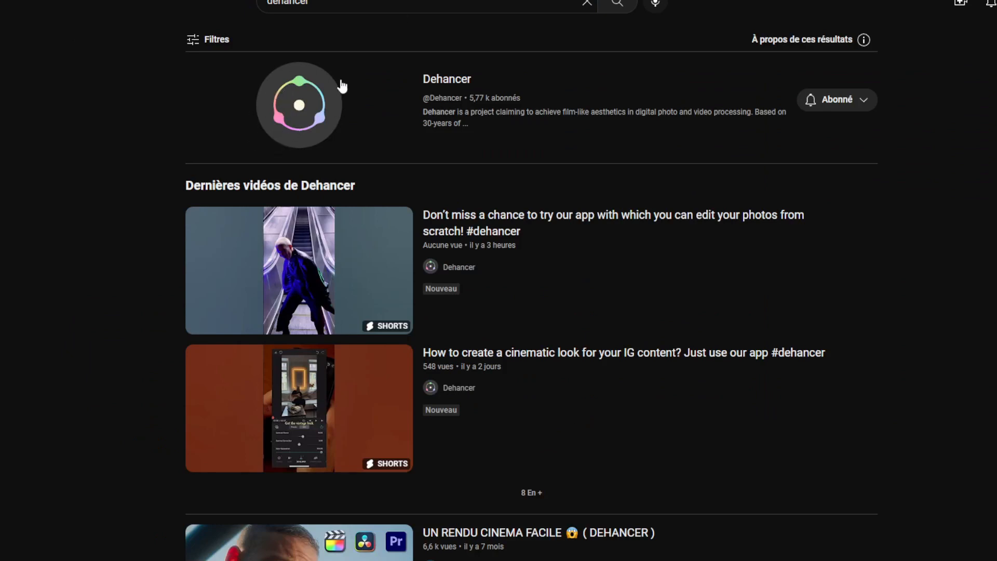
pyautogui.click(457, 79)
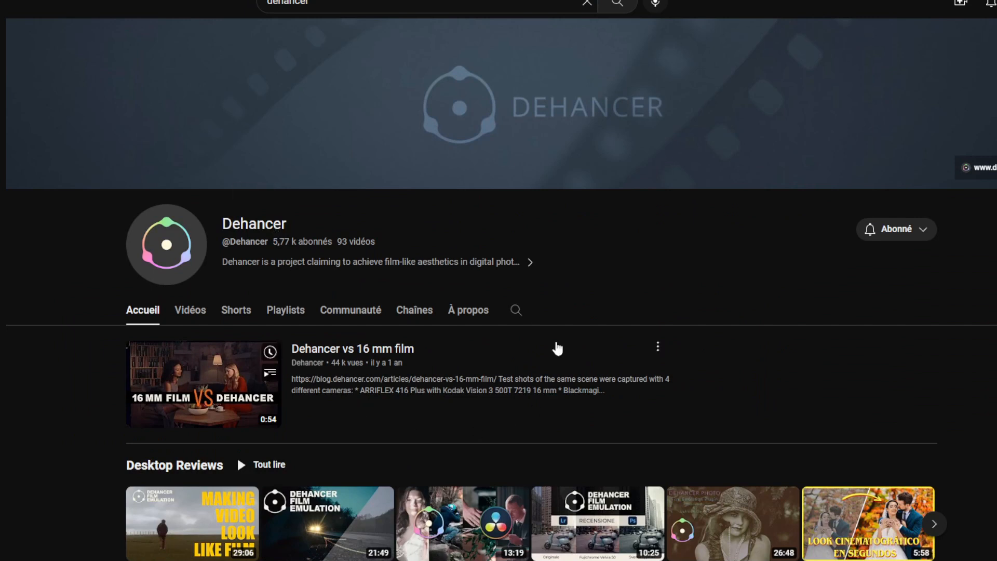
# Enter "noise" as a search term within the Dehancer channel, and select it for replacement
pyautogui.click(514, 311)
pyautogui.write('noise')
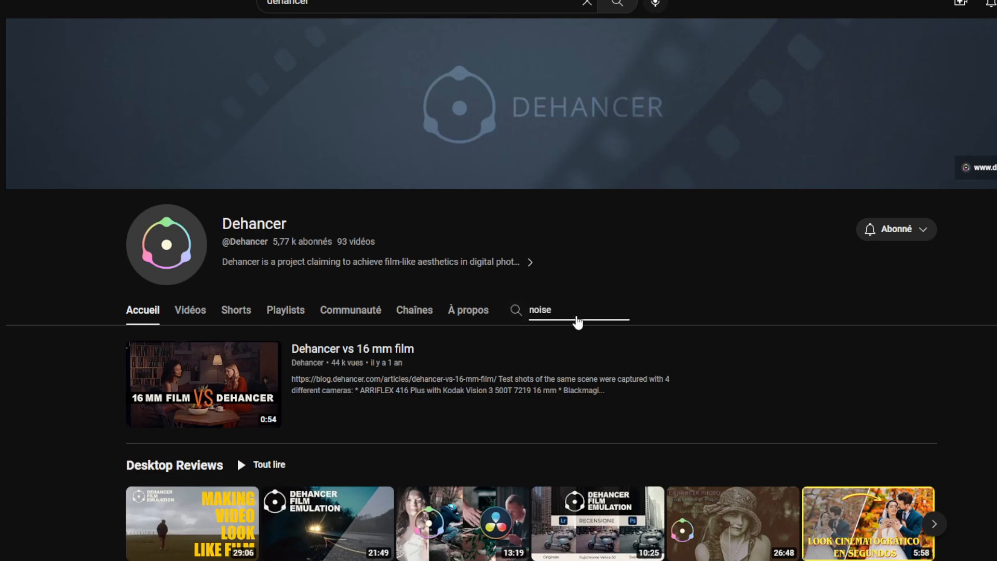
pyautogui.hotkey('ctrl', 'a')
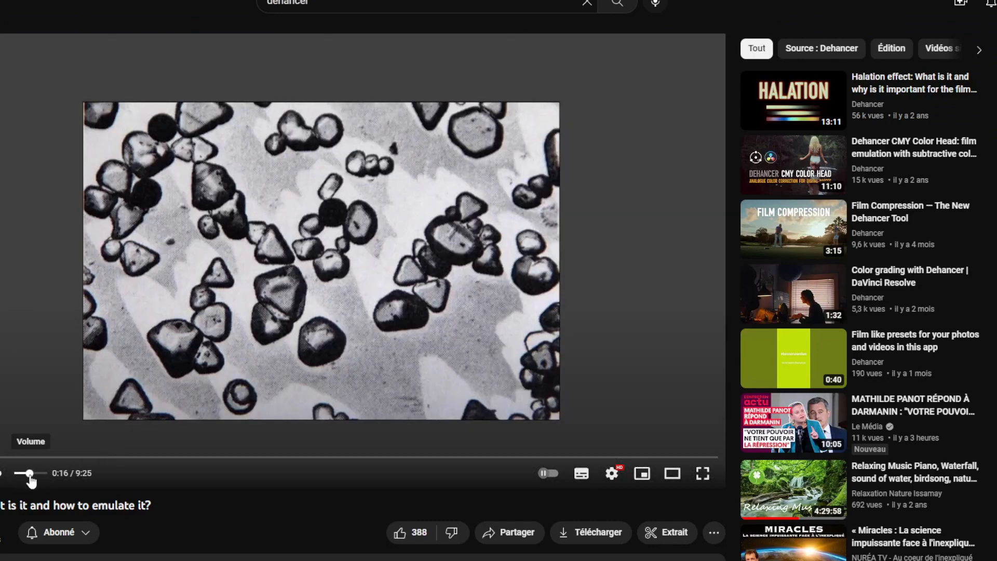
# Raise the grain video's volume to maximum and turn on its automatically generated English subtitles
pyautogui.moveTo(30, 474); pyautogui.dragTo(97, 478)
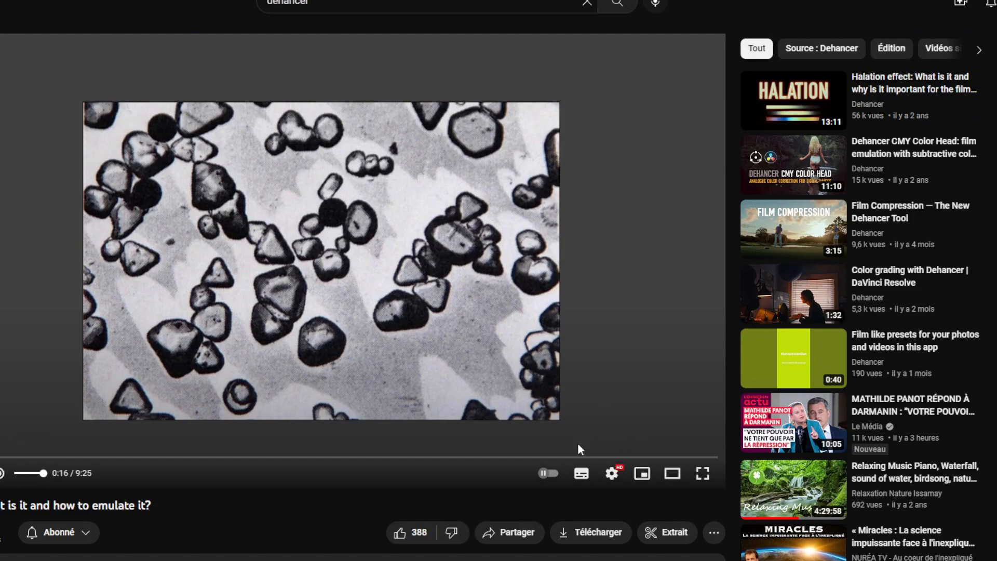
pyautogui.click(580, 483)
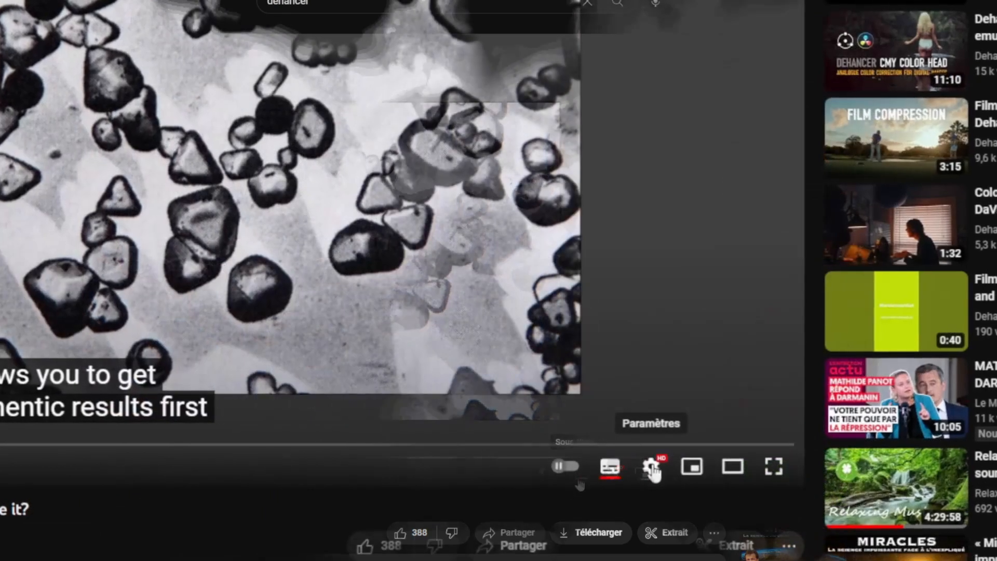
# Set the video's subtitles to automatic translation into French
pyautogui.click(613, 476)
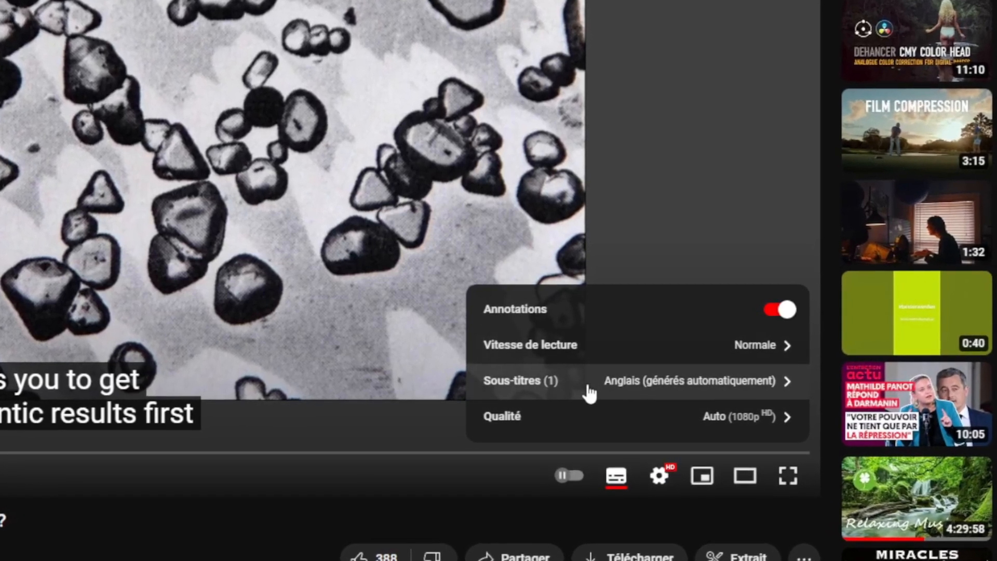
pyautogui.click(717, 391)
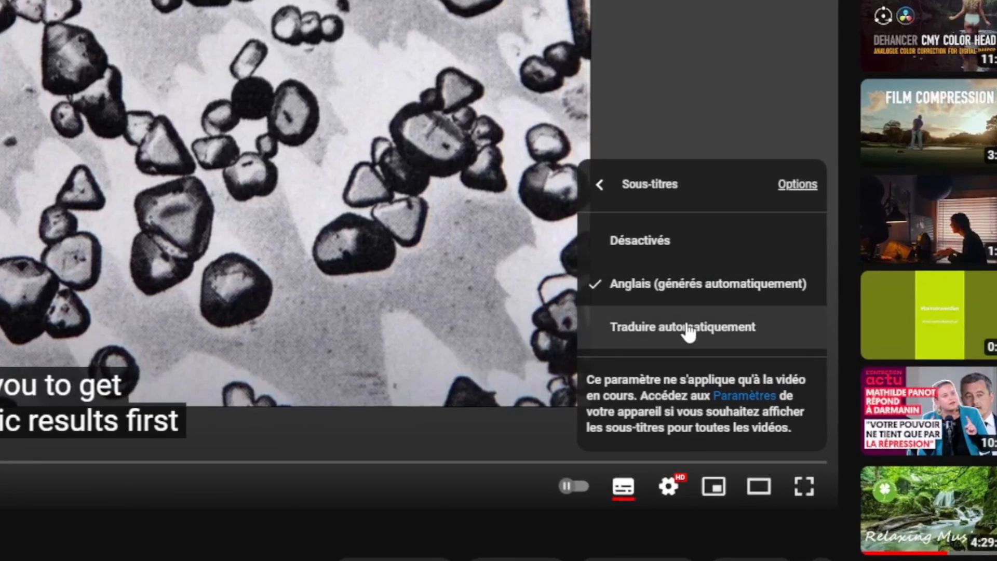
pyautogui.click(686, 328)
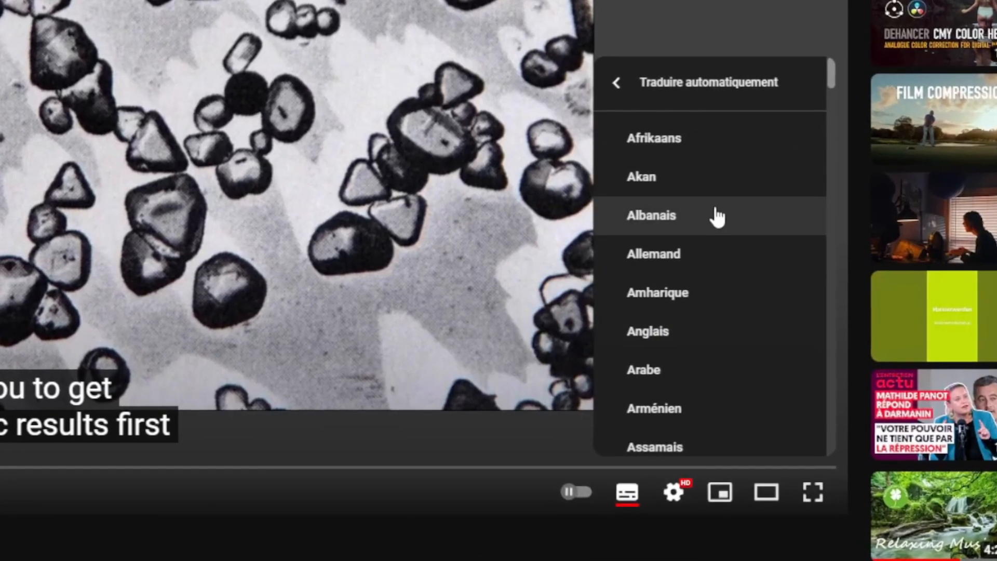
pyautogui.scroll(-2, 706, 389)
pyautogui.scroll(-3, 722, 410)
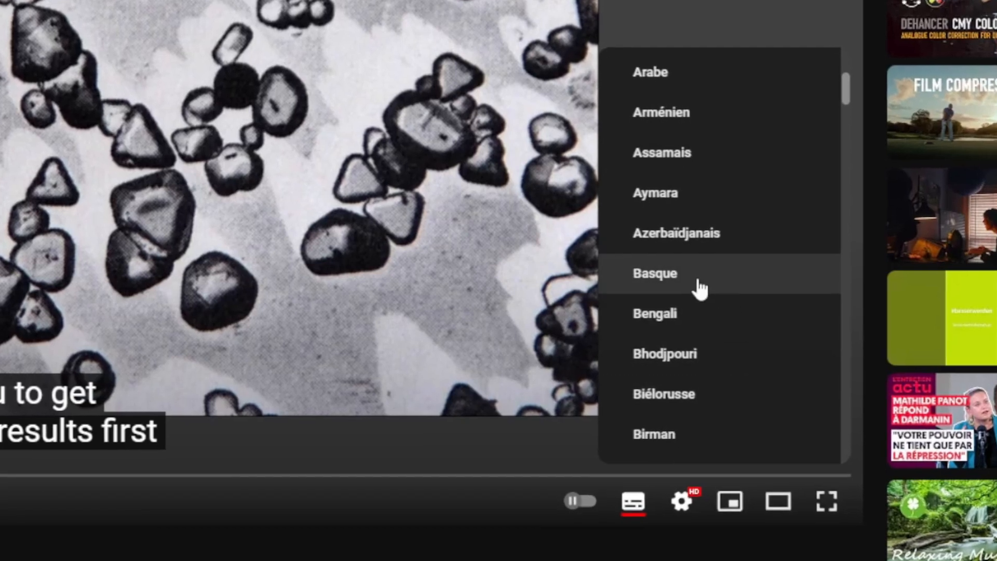
pyautogui.scroll(-5, 701, 289)
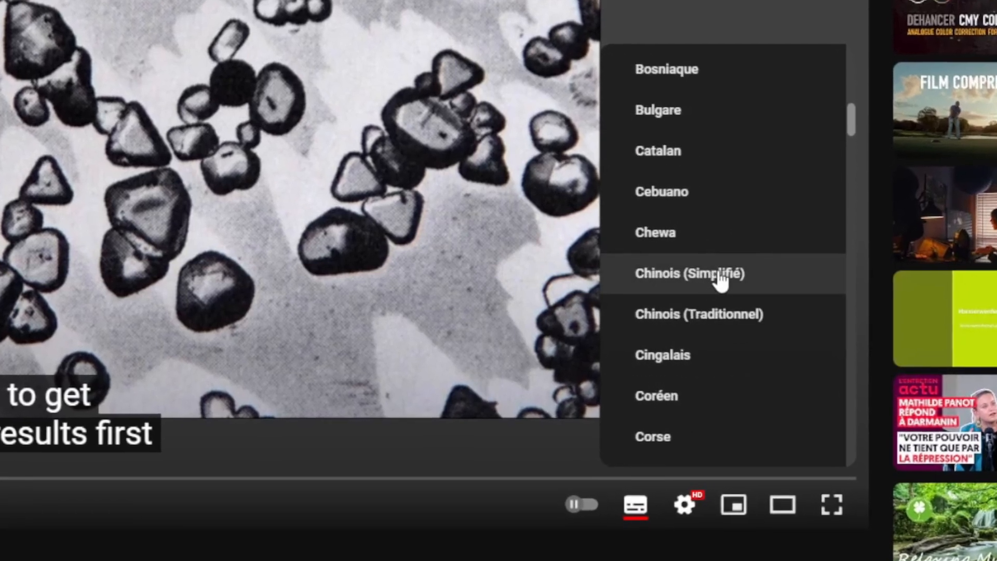
pyautogui.scroll(-4, 717, 276)
pyautogui.scroll(-5, 728, 277)
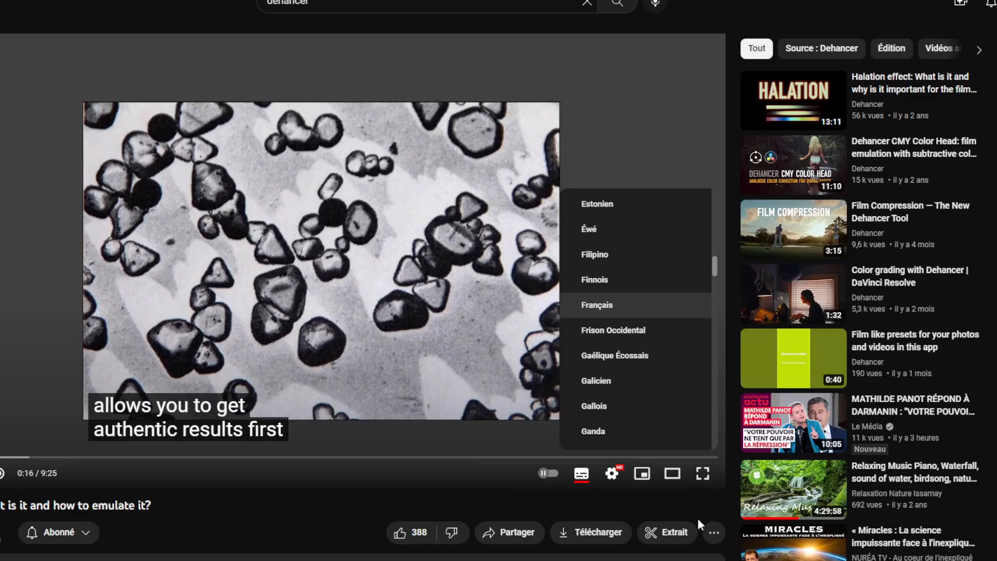
pyautogui.press('Return')
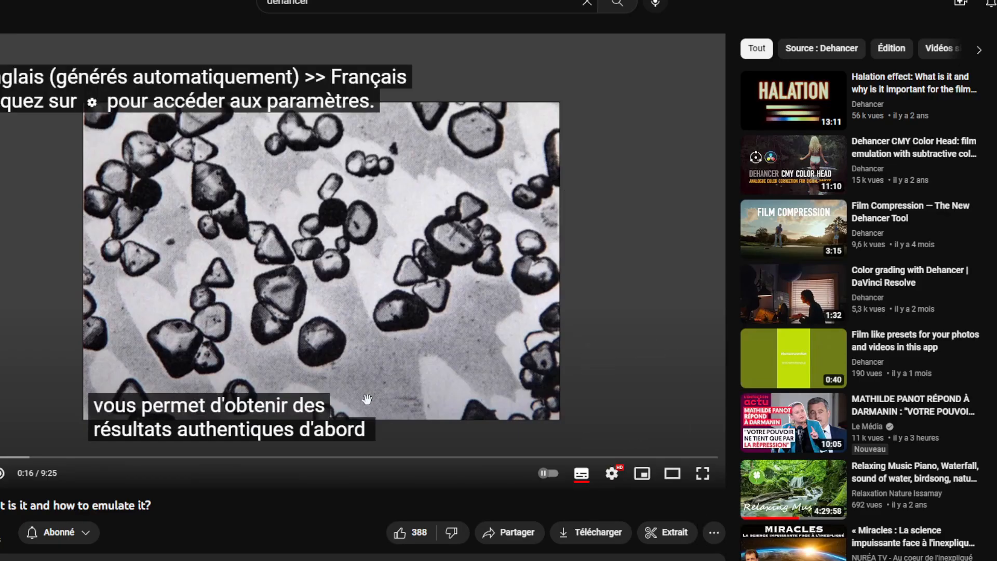